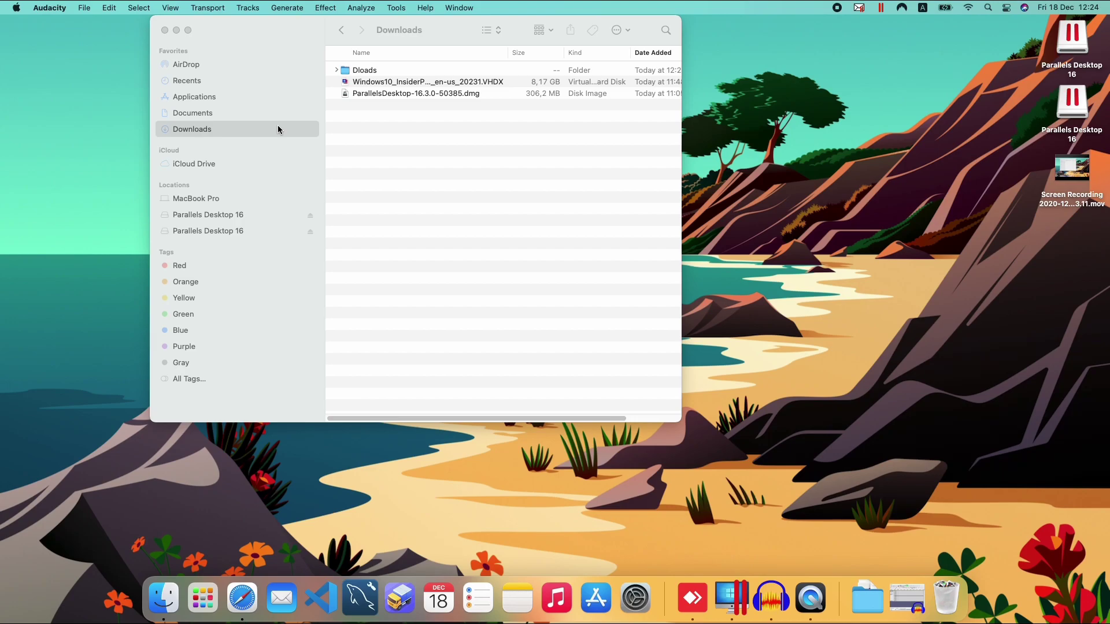
Launch the Parallels Desktop 16 installer, quit the running Parallels Desktop, then close the installer.
{"action": "left_click", "coordinate": [385, 96]}
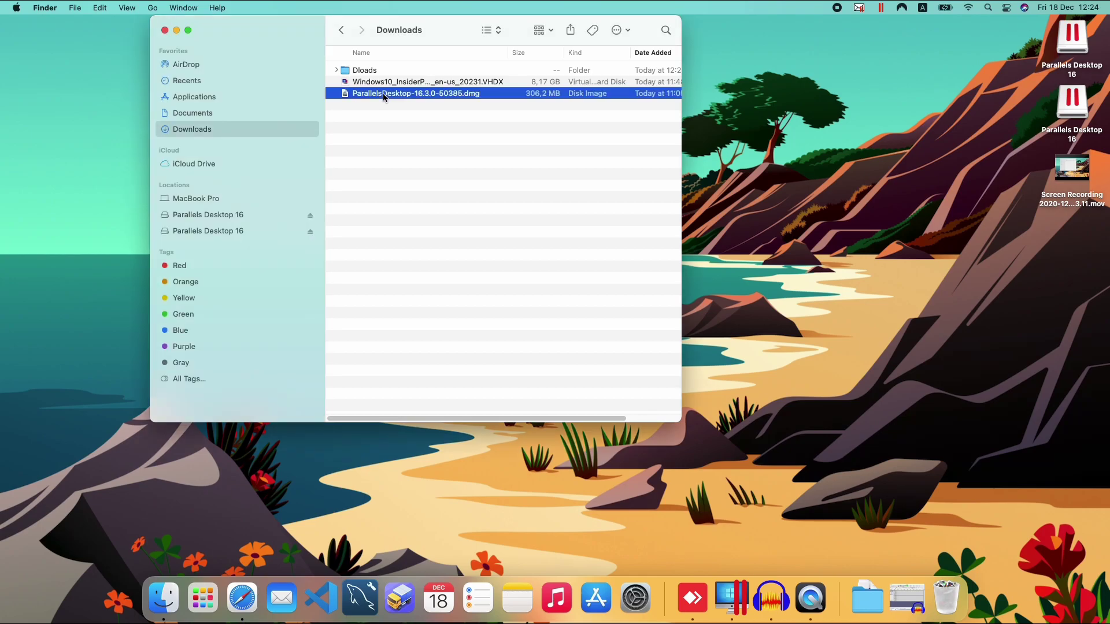
{"action": "double_click", "coordinate": [363, 93]}
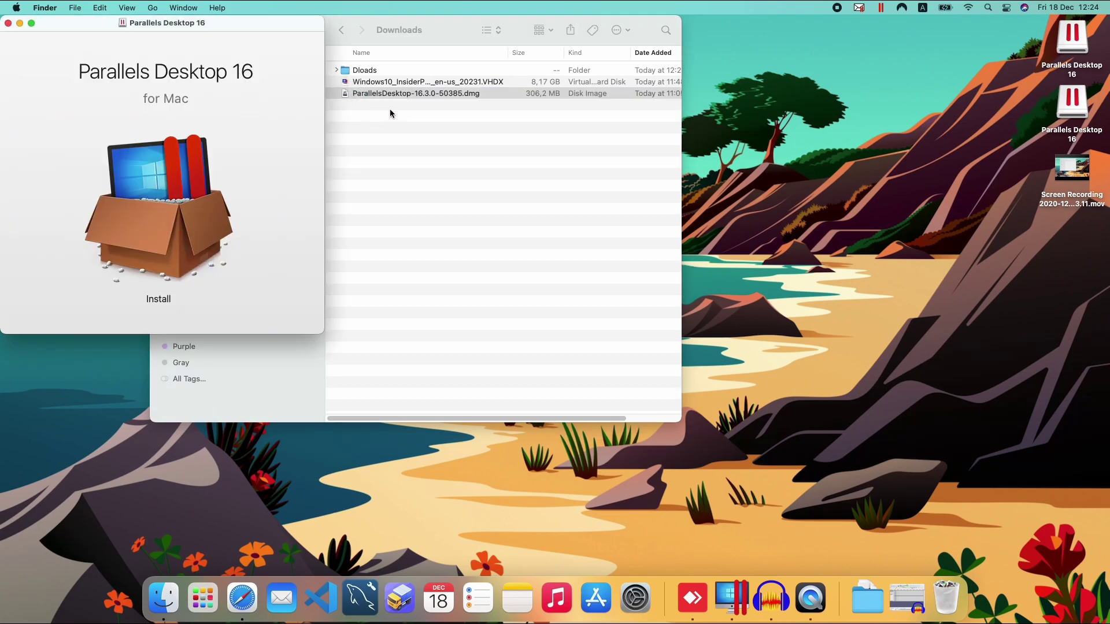
{"action": "double_click", "coordinate": [150, 207]}
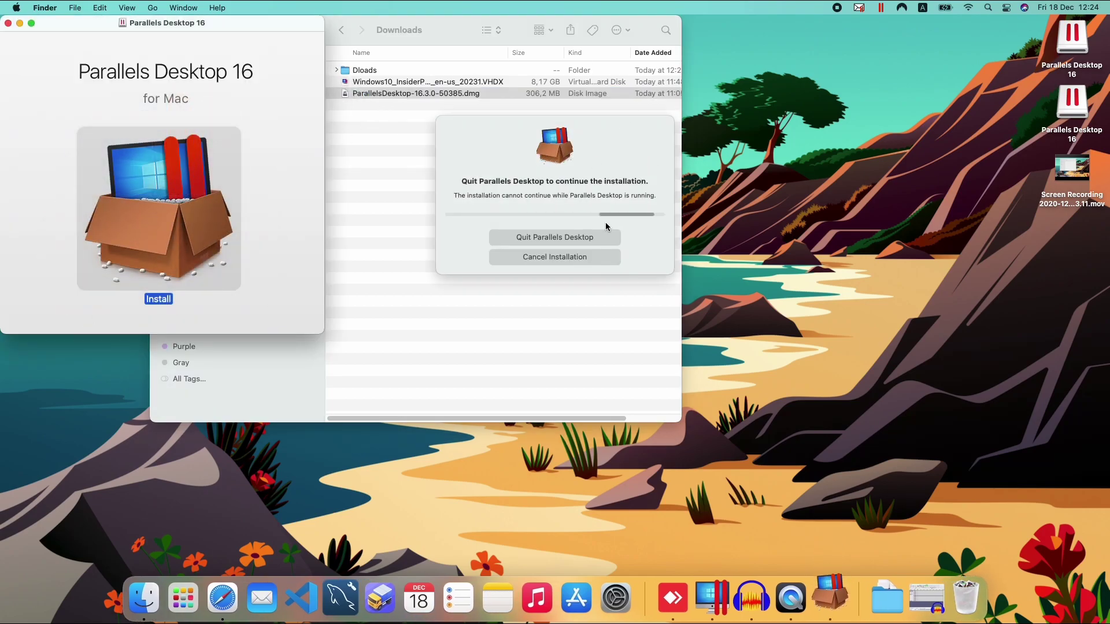
{"action": "left_click", "coordinate": [563, 241]}
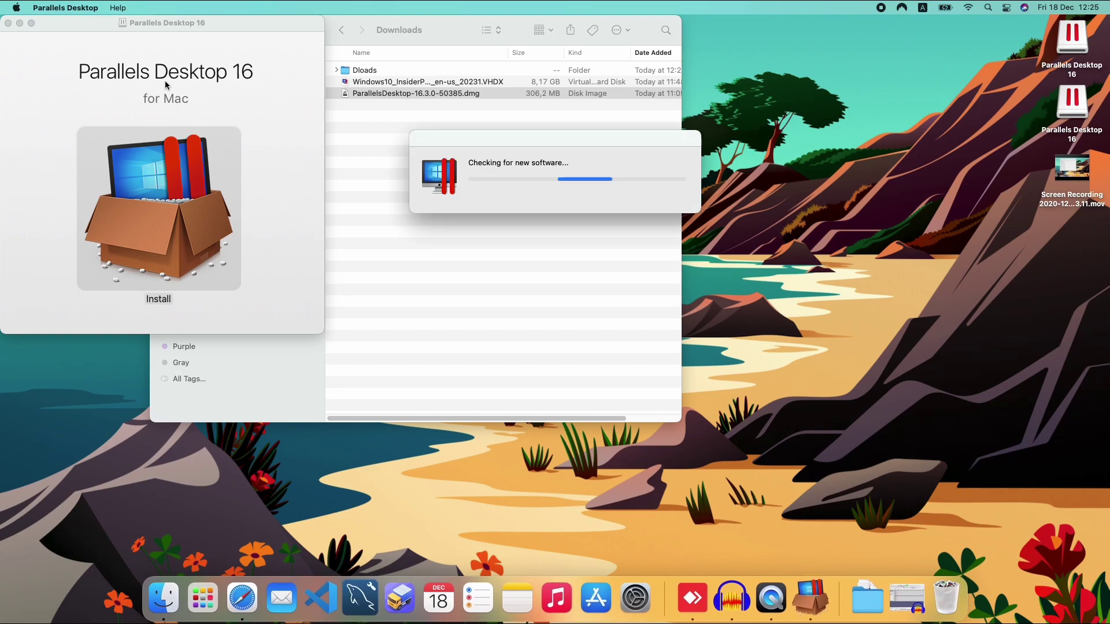
{"action": "left_click", "coordinate": [8, 23]}
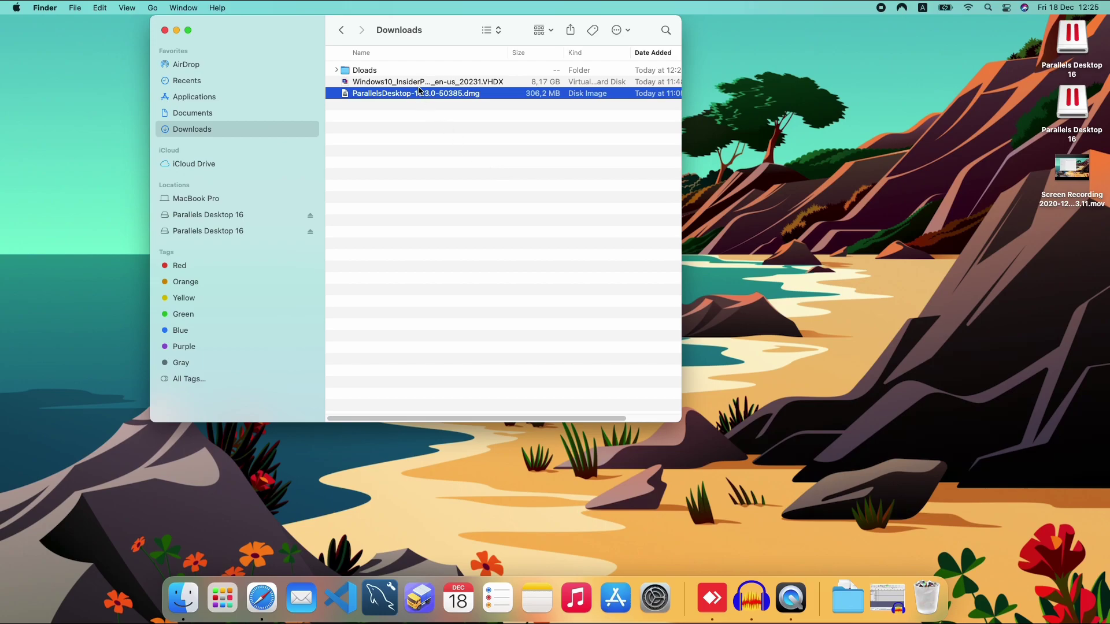
Open the Windows10 InsiderPreview VHDX disk in Parallels Desktop to create the Windows 10 VM.
{"action": "left_click", "coordinate": [478, 84]}
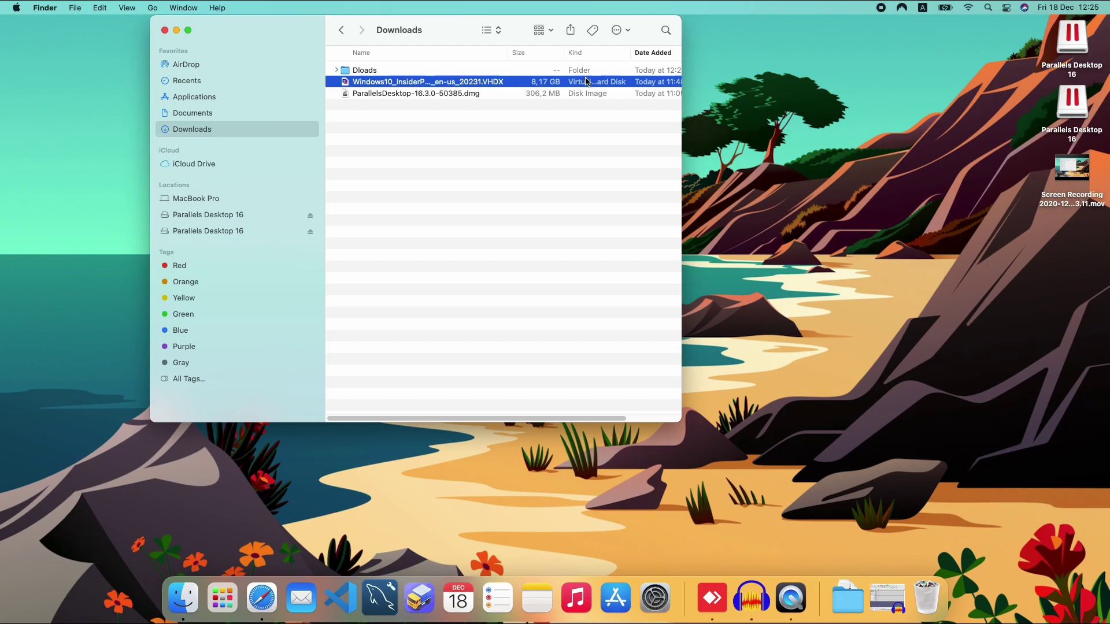
{"action": "double_click", "coordinate": [467, 83]}
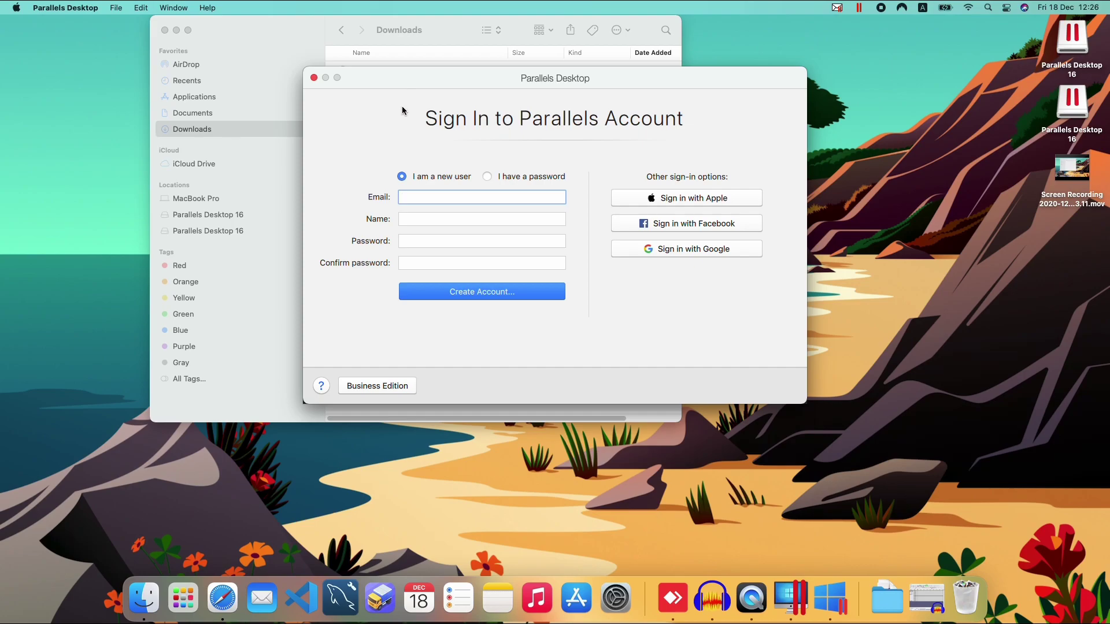
Sign in to the Parallels account with an existing password, and deny the VM camera and microphone access.
{"action": "left_click", "coordinate": [483, 178]}
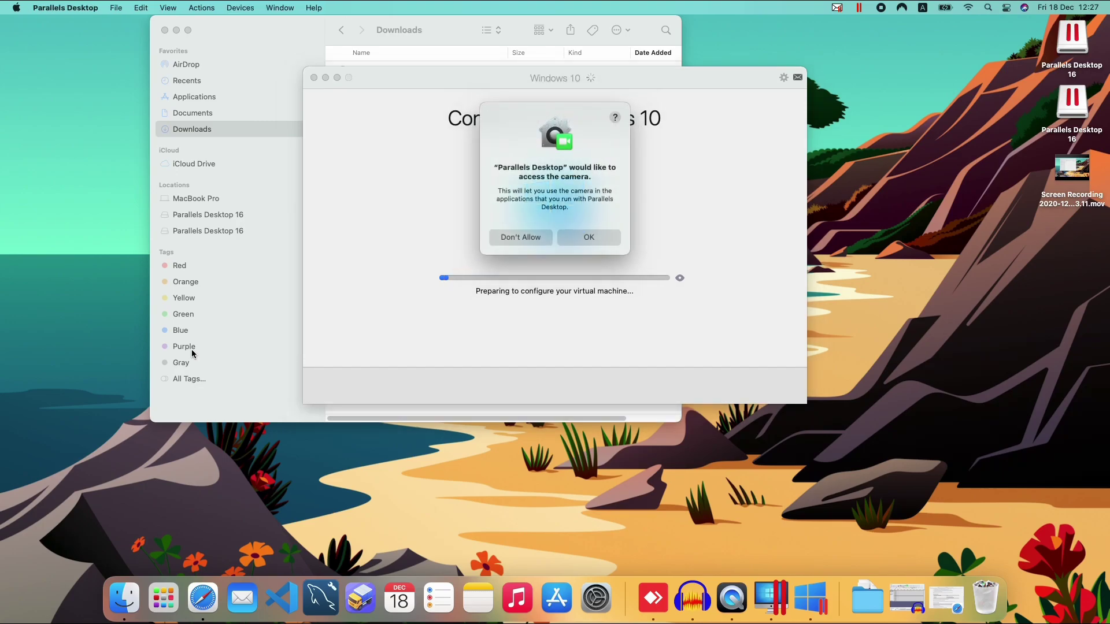
{"action": "left_click", "coordinate": [534, 242]}
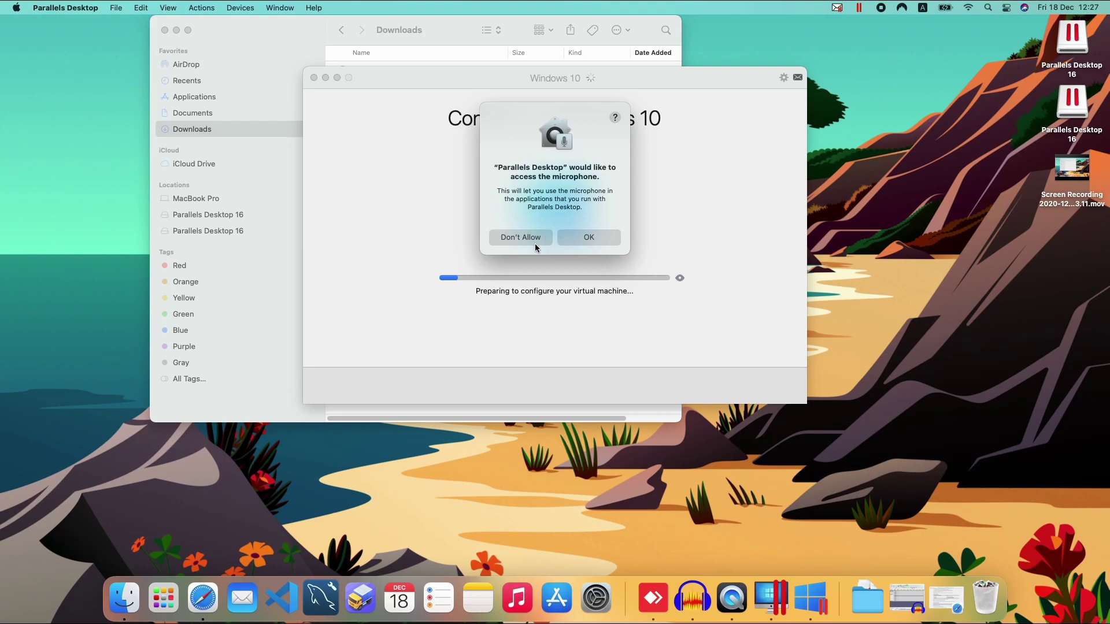
{"action": "left_click", "coordinate": [536, 243]}
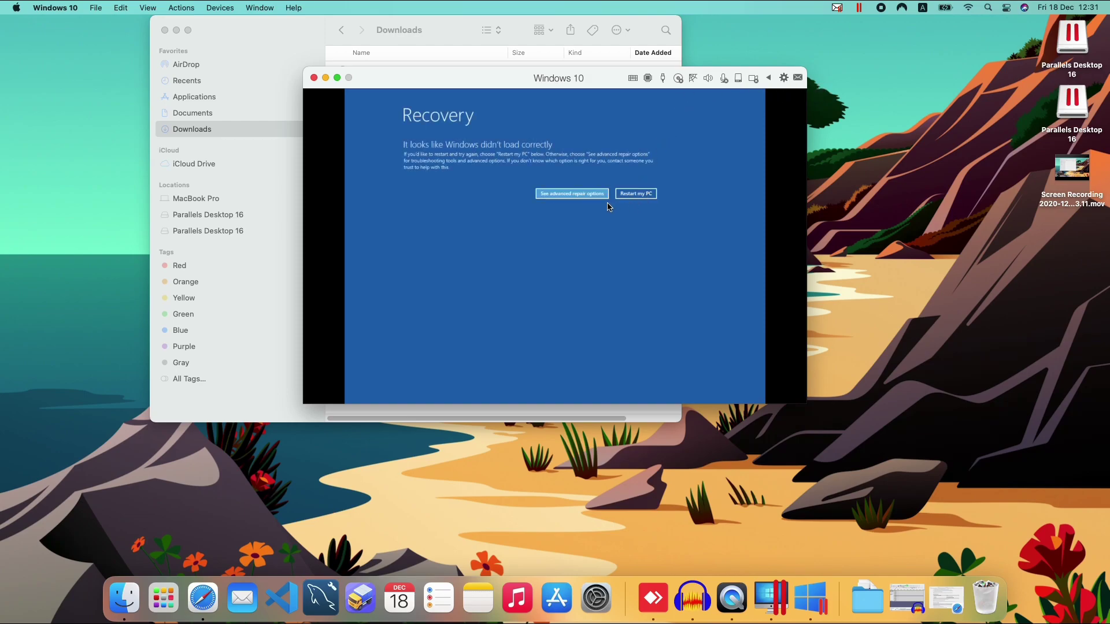
Restart Windows from the Recovery screen, then capture the mouse in the VM and release it with Ctrl+Alt.
{"action": "left_click", "coordinate": [642, 195]}
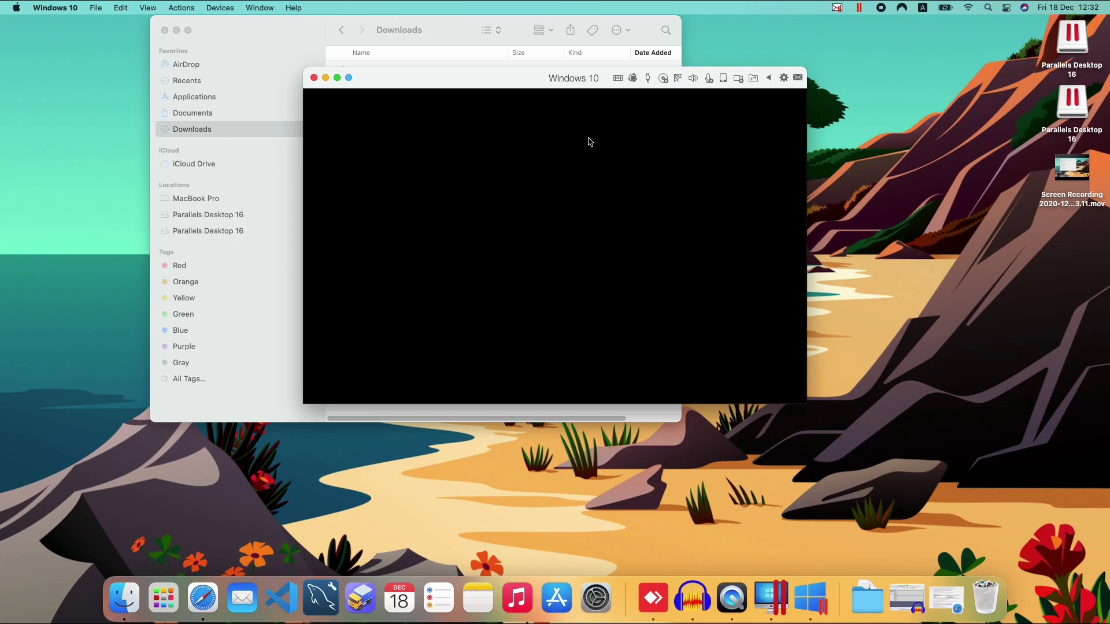
{"action": "left_click", "coordinate": [554, 191]}
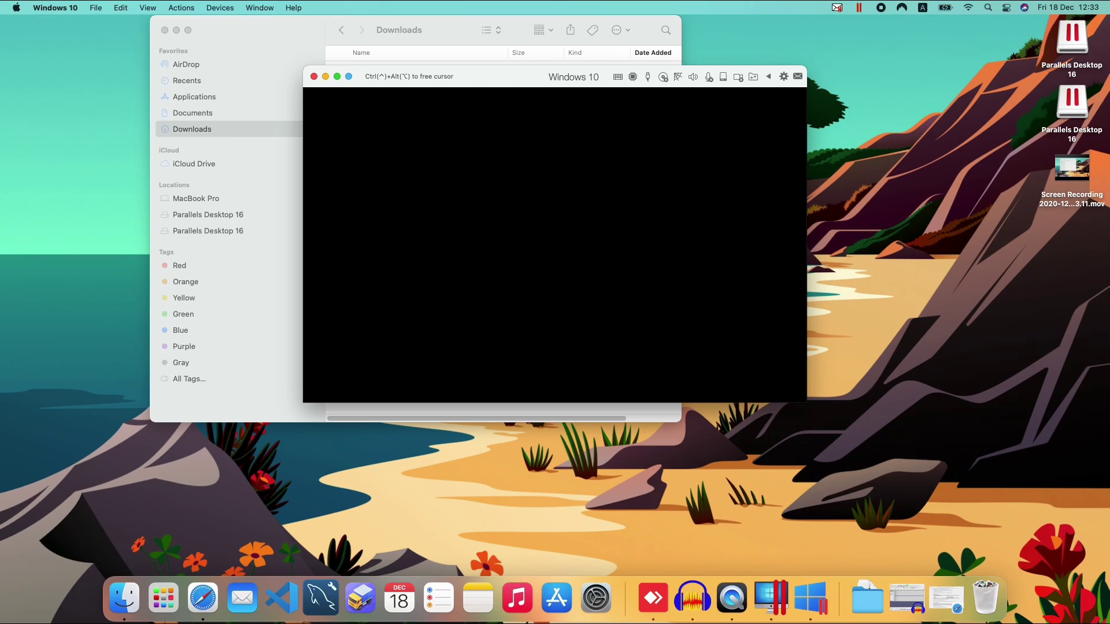
{"action": "key", "text": "ctrl+alt"}
In the VM configuration, review the startup options and the graphics, mouse, printer, network and sound hardware settings.
{"action": "left_click", "coordinate": [784, 76]}
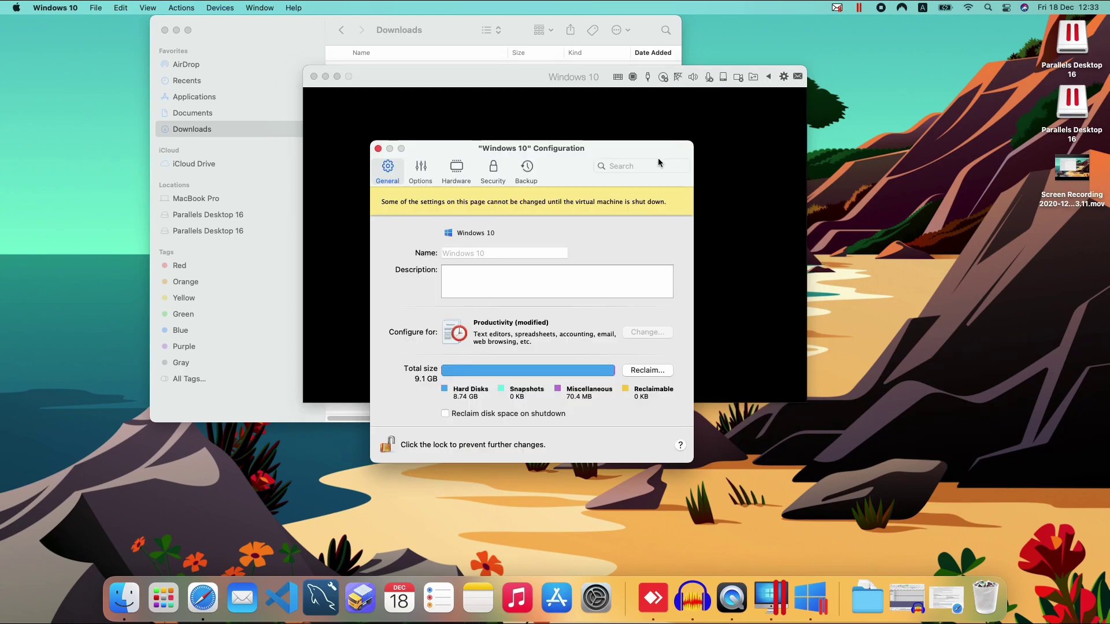
{"action": "left_click", "coordinate": [421, 171]}
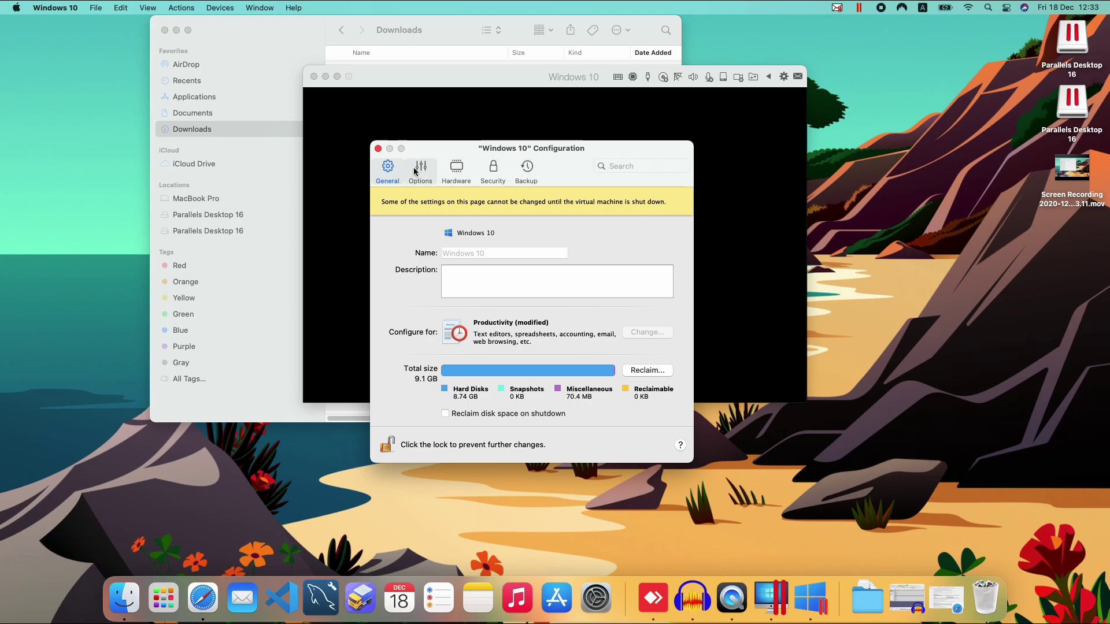
{"action": "left_click", "coordinate": [457, 171]}
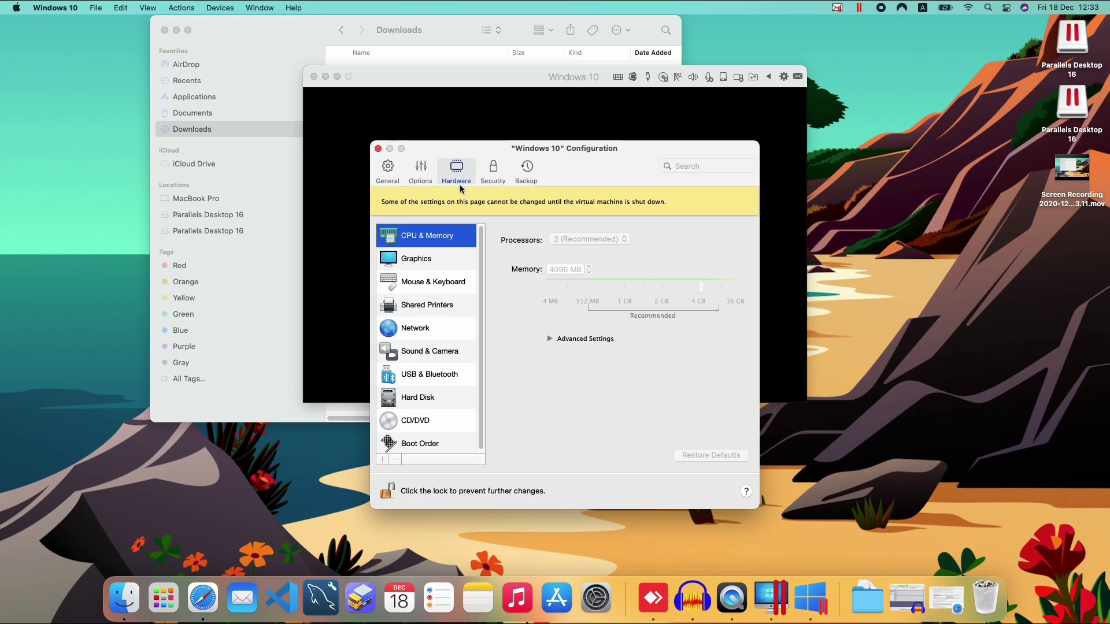
{"action": "left_click", "coordinate": [440, 265]}
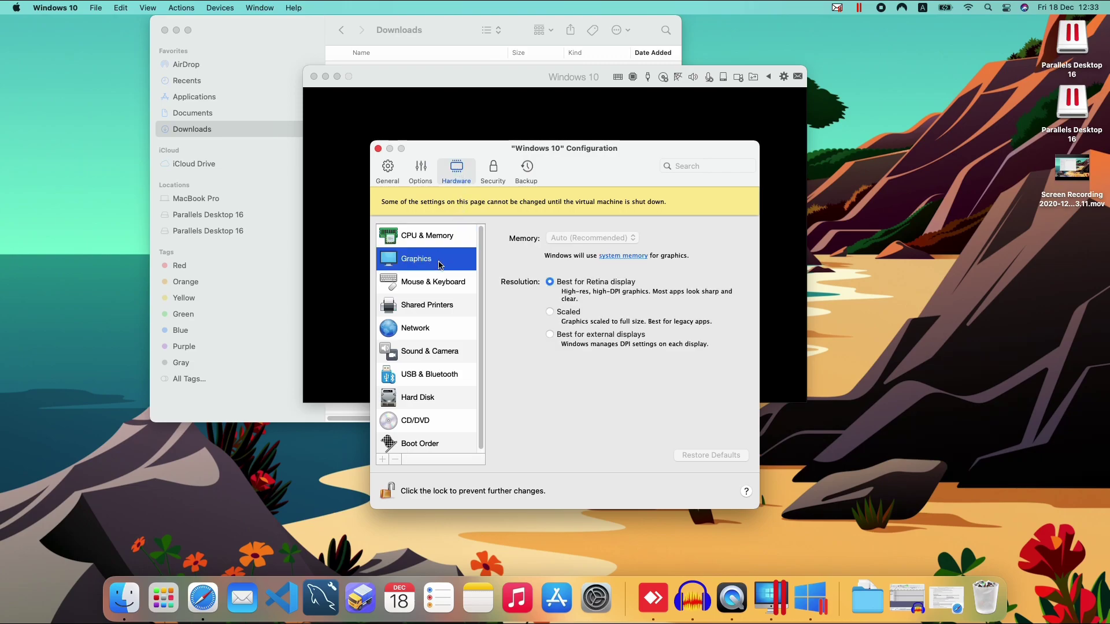
{"action": "left_click", "coordinate": [434, 283]}
{"action": "left_click", "coordinate": [427, 305]}
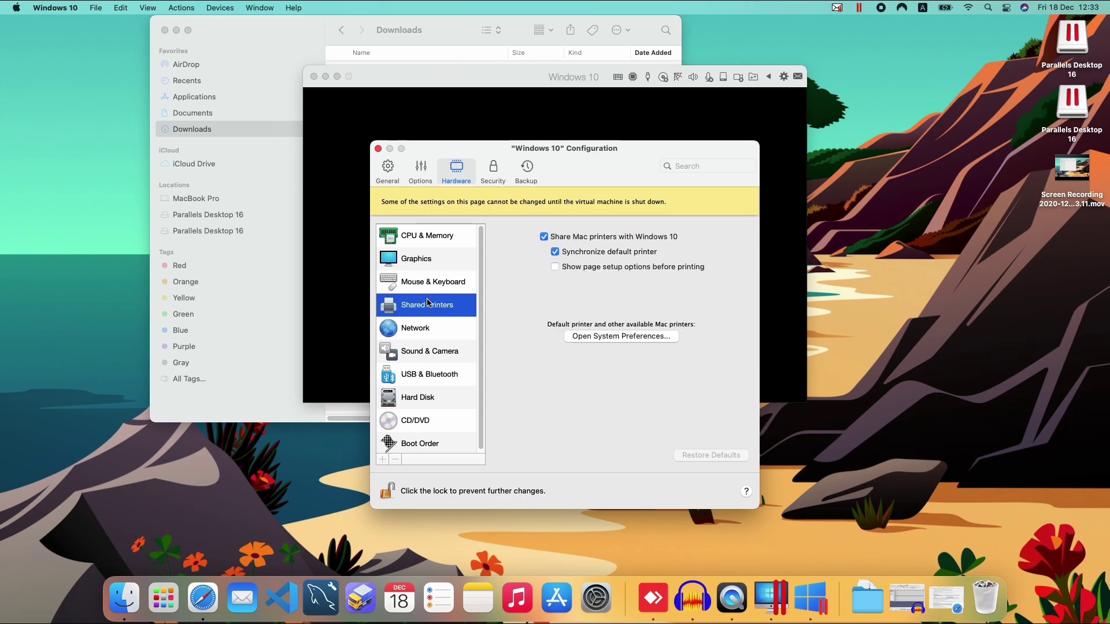
{"action": "left_click", "coordinate": [431, 326]}
{"action": "left_click", "coordinate": [428, 348]}
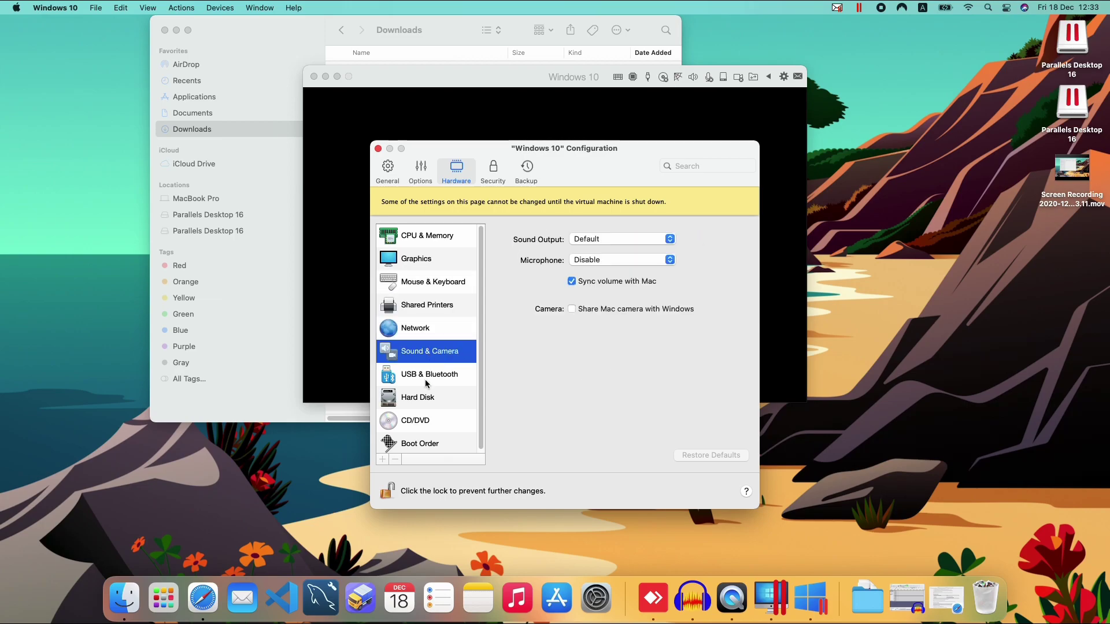
Recheck graphics, processor and memory, and startup settings, ending on General showing 9.1 GB total size.
{"action": "left_click", "coordinate": [429, 267]}
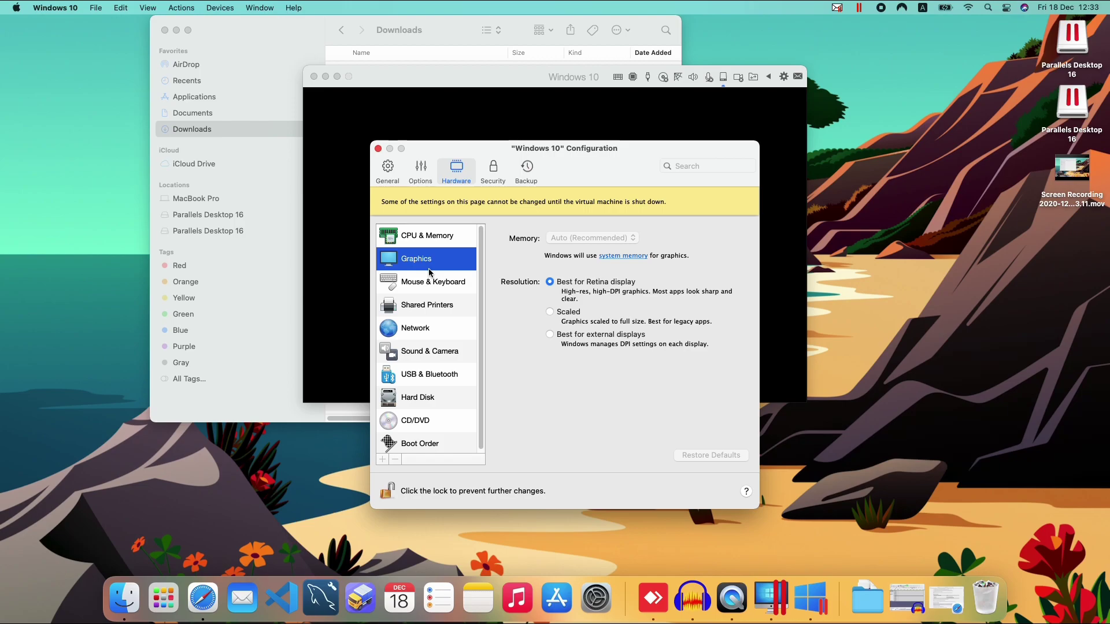
{"action": "scroll", "coordinate": [418, 382], "scroll_direction": "down", "scroll_amount": 1}
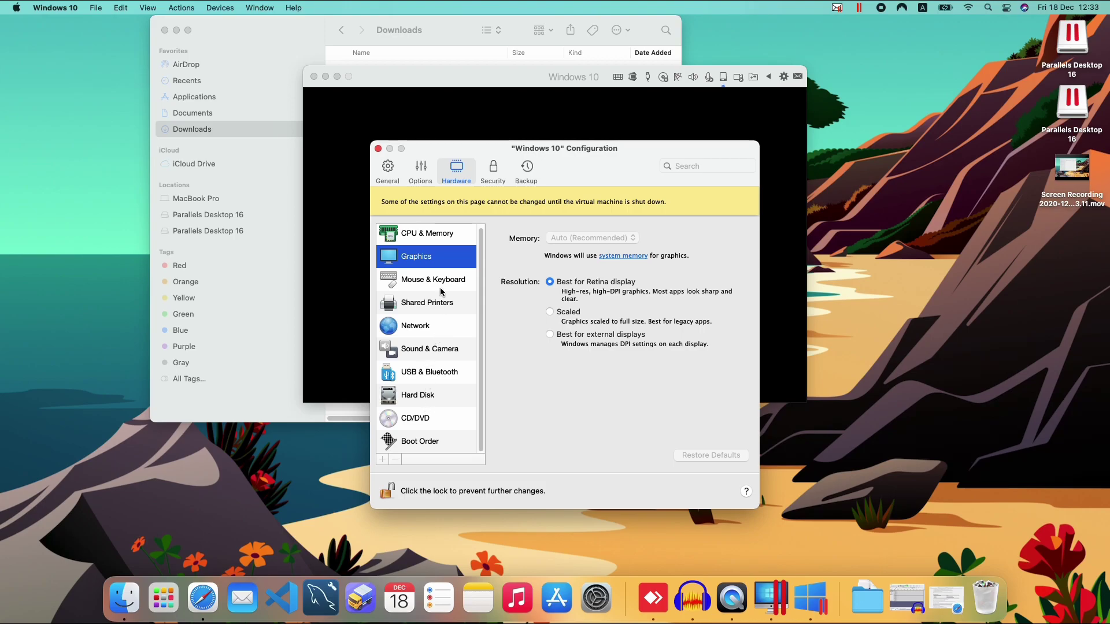
{"action": "left_click", "coordinate": [435, 243]}
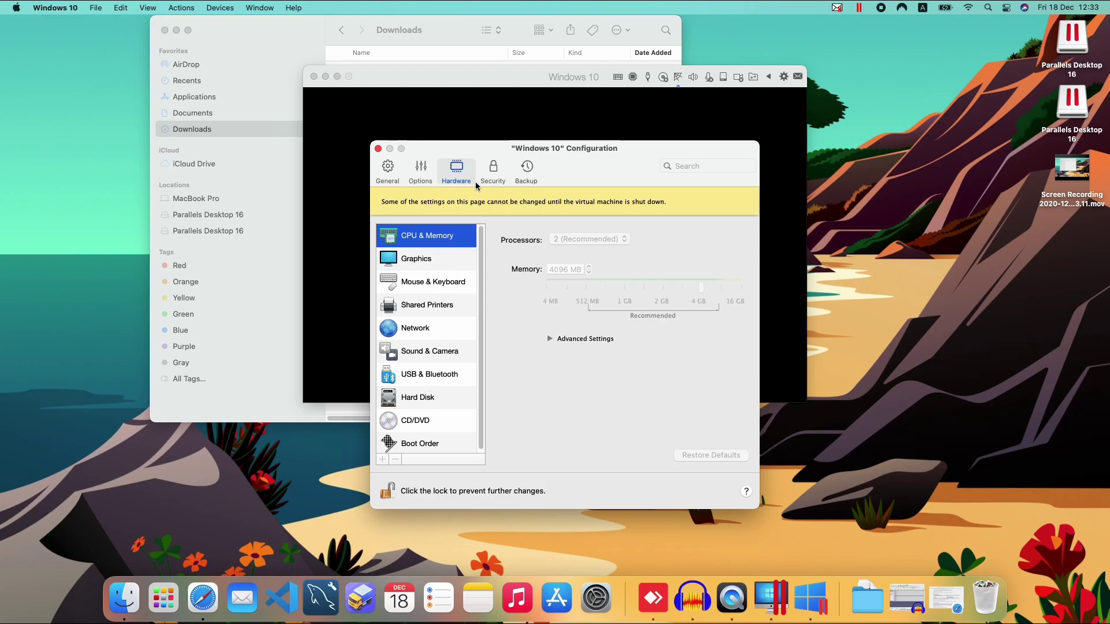
{"action": "left_click", "coordinate": [420, 175]}
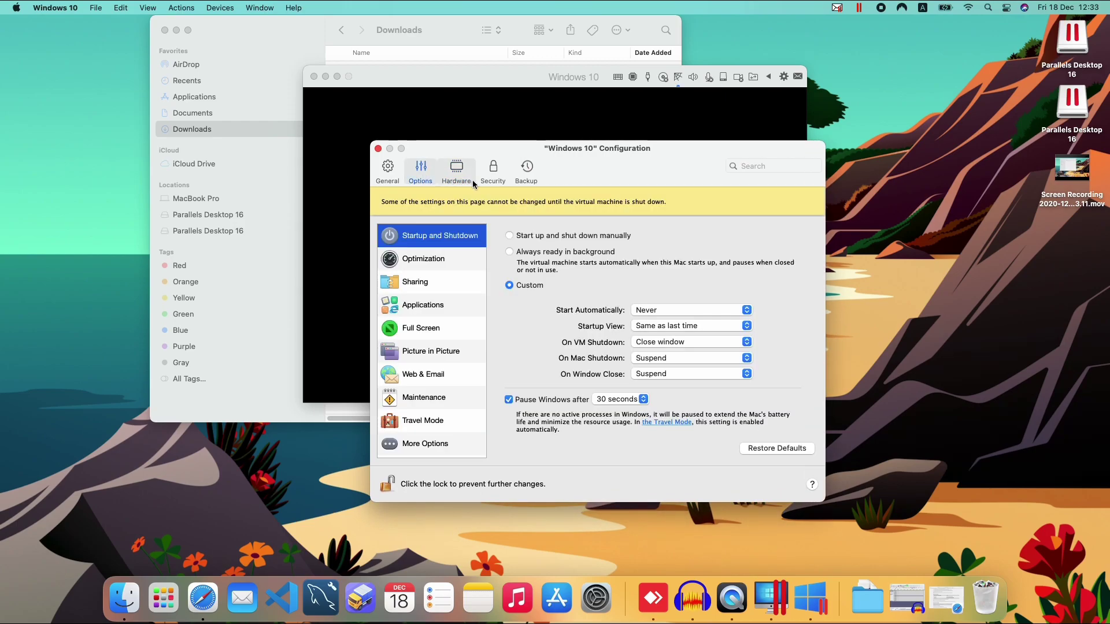
{"action": "left_click", "coordinate": [386, 171]}
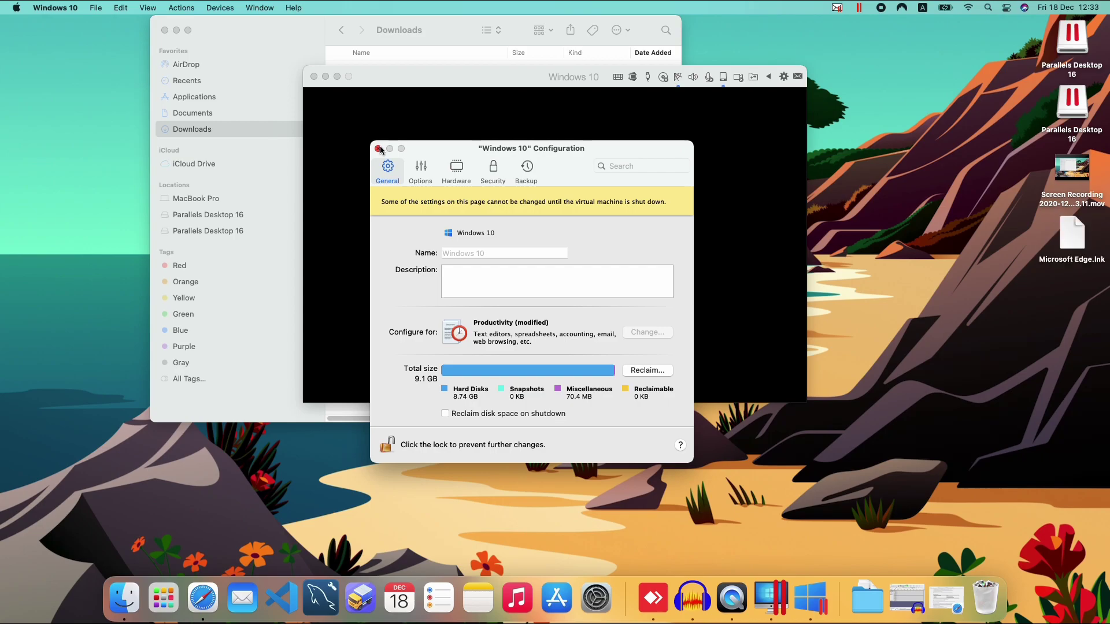
Close the Configuration window, launch Microsoft Edge from the Dock, and nudge the VM window slightly.
{"action": "left_click", "coordinate": [379, 149]}
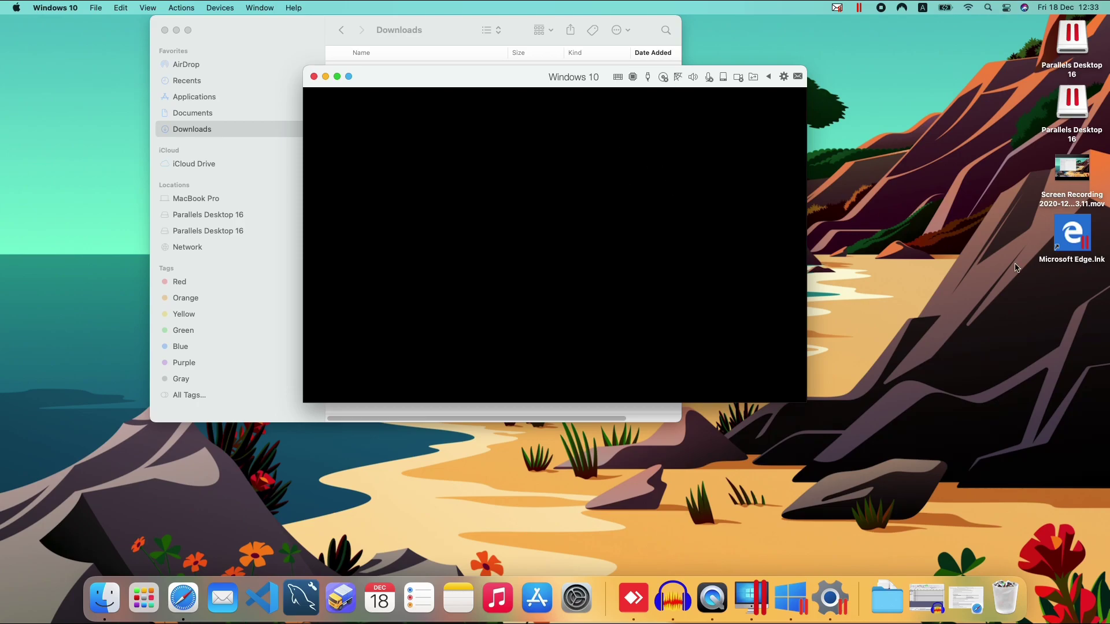
{"action": "left_click", "coordinate": [1072, 237]}
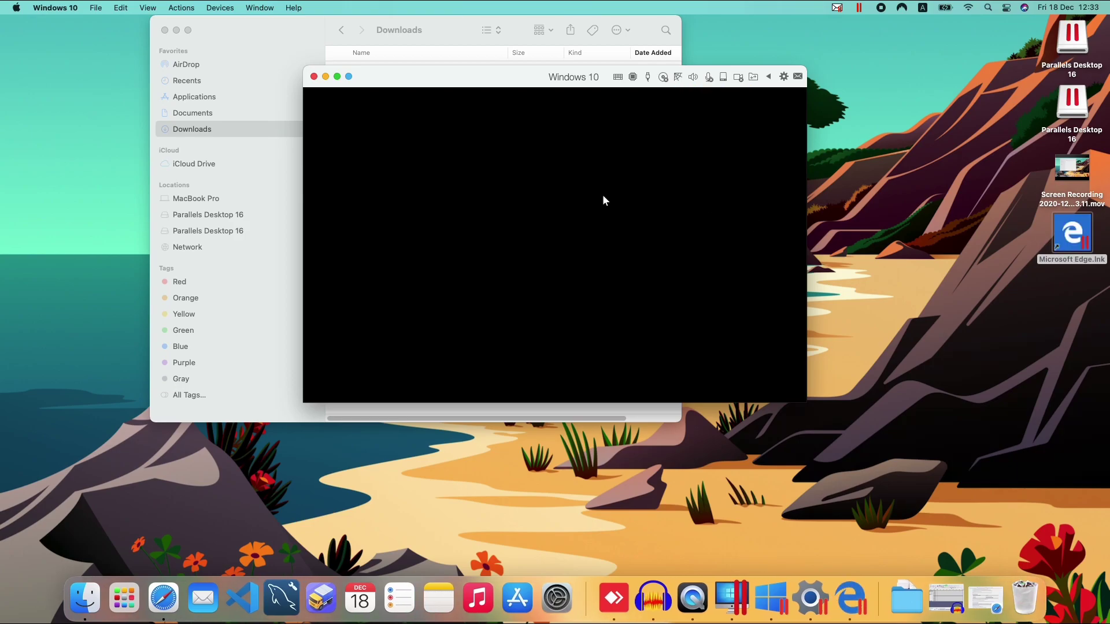
{"action": "left_click", "coordinate": [854, 607]}
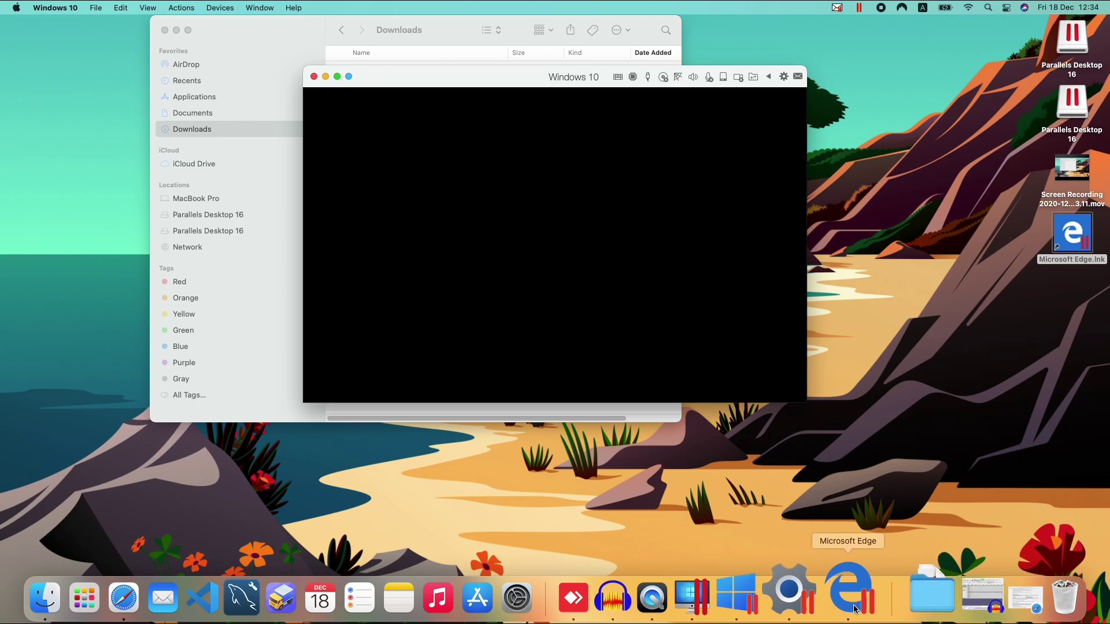
{"action": "left_click_drag", "start_coordinate": [516, 77], "coordinate": [545, 89]}
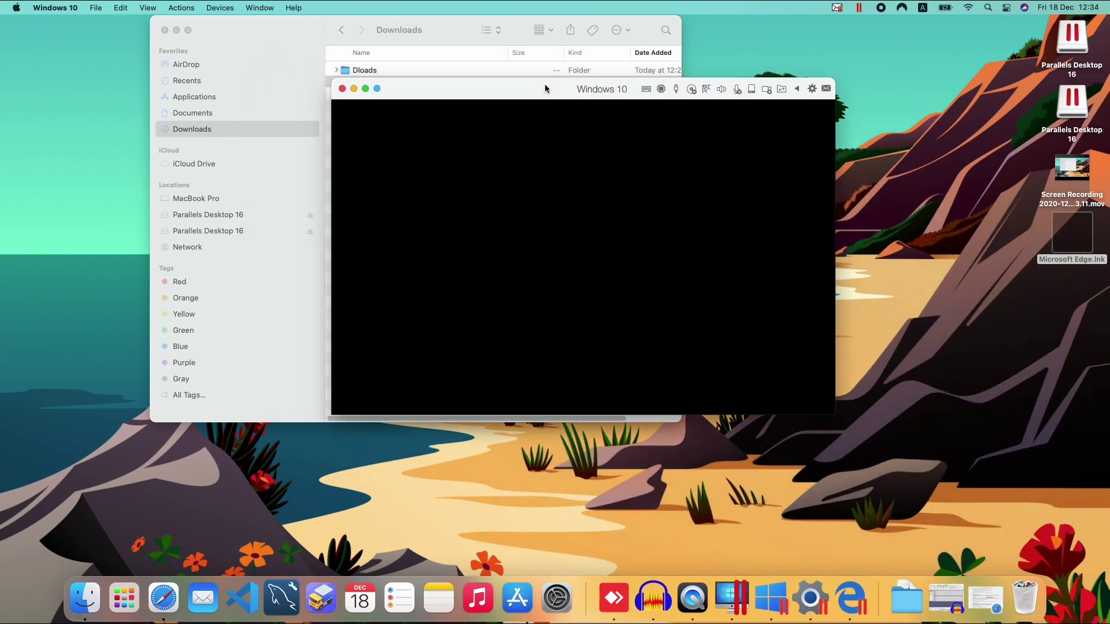
{"action": "left_click", "coordinate": [847, 607]}
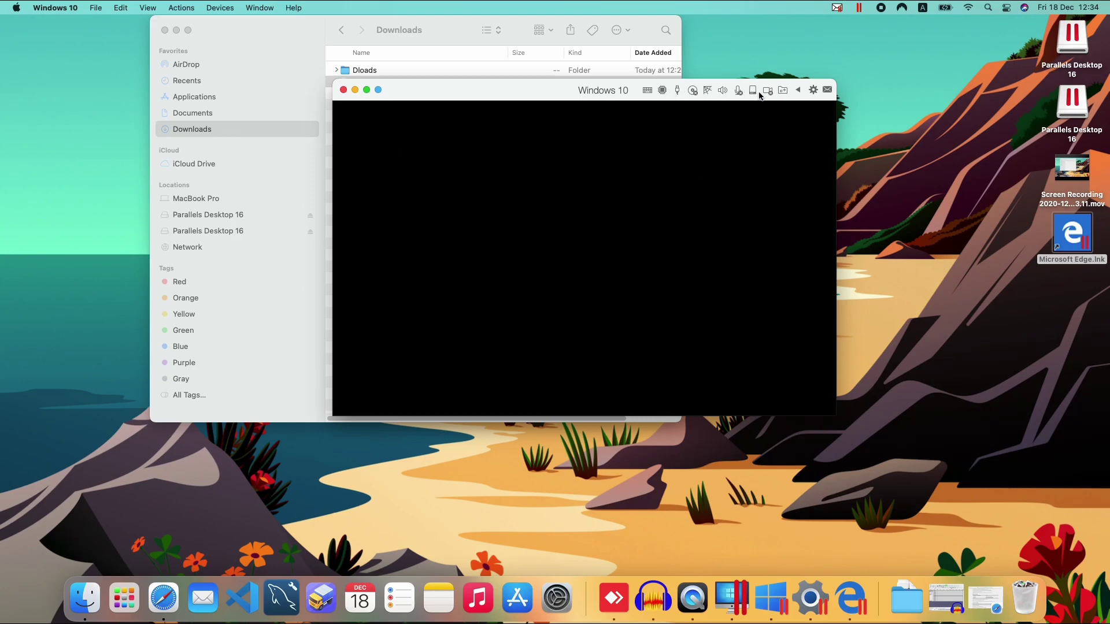
Open the virtual machine's actions menu in the menu bar and browse its submenu.
{"action": "left_click", "coordinate": [94, 5]}
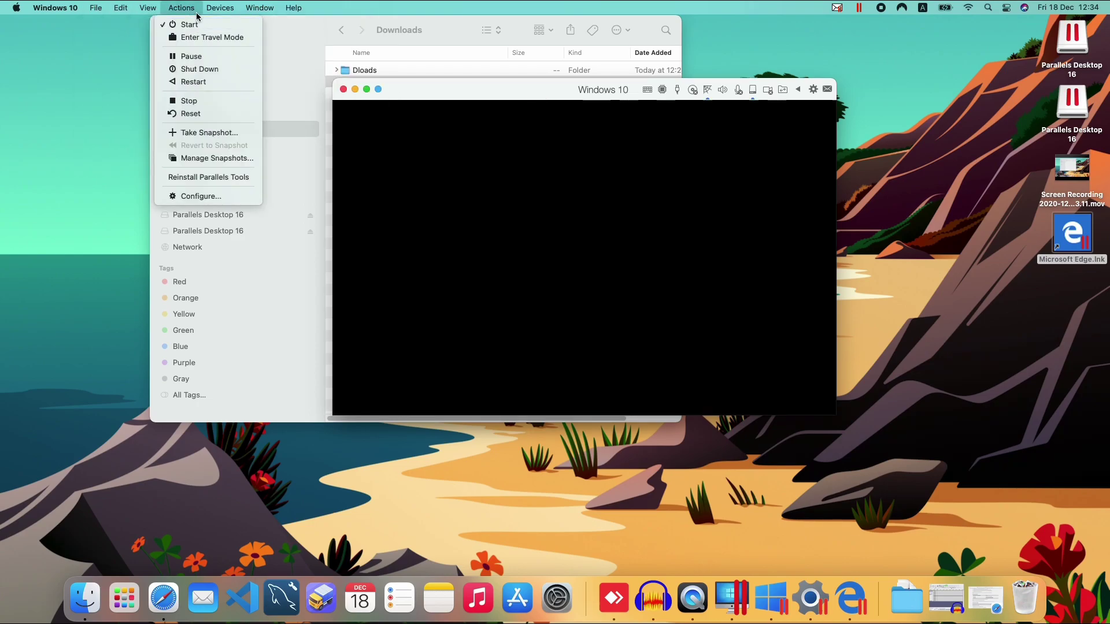
{"action": "mouse_move", "coordinate": [135, 11]}
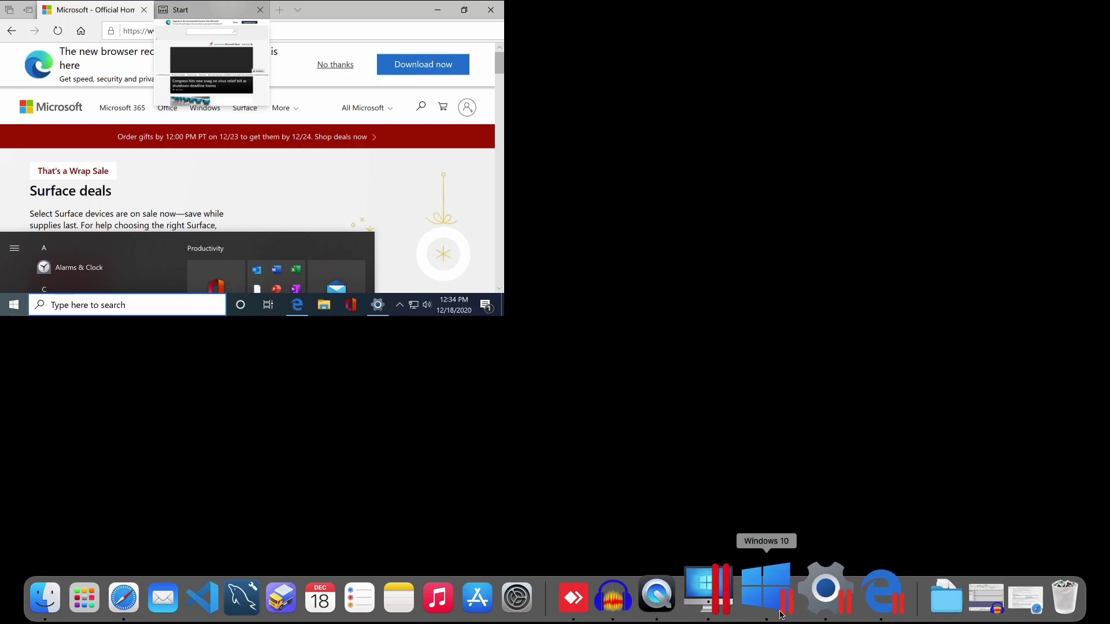
Exit full screen for the Windows 10 VM through its Dock icon's View menu.
{"action": "right_click", "coordinate": [781, 615]}
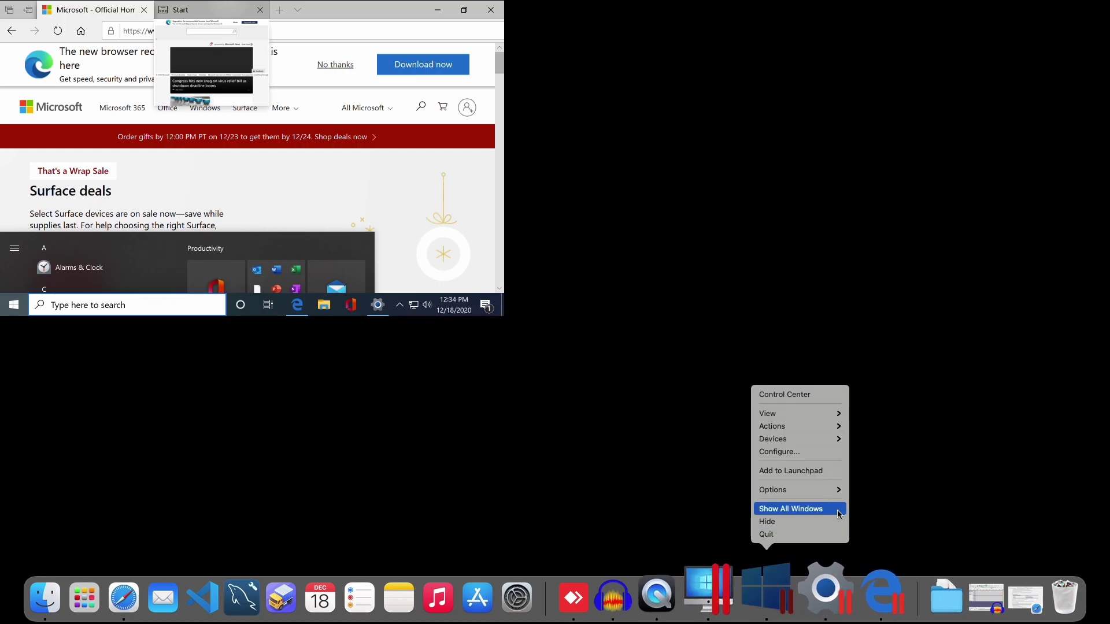
{"action": "mouse_move", "coordinate": [835, 419]}
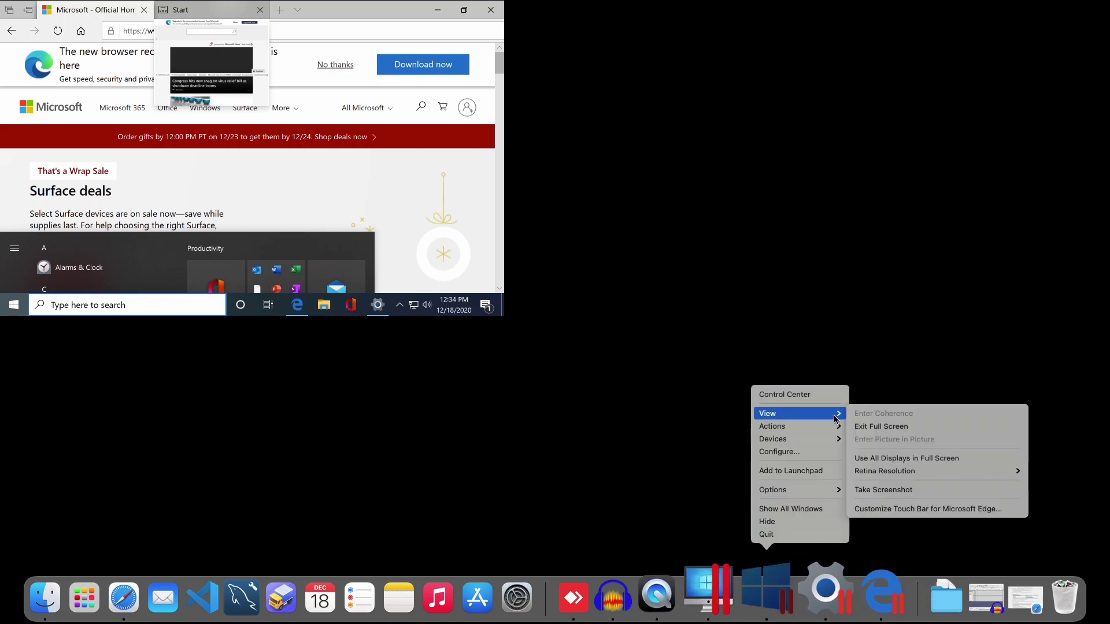
{"action": "left_click", "coordinate": [900, 428]}
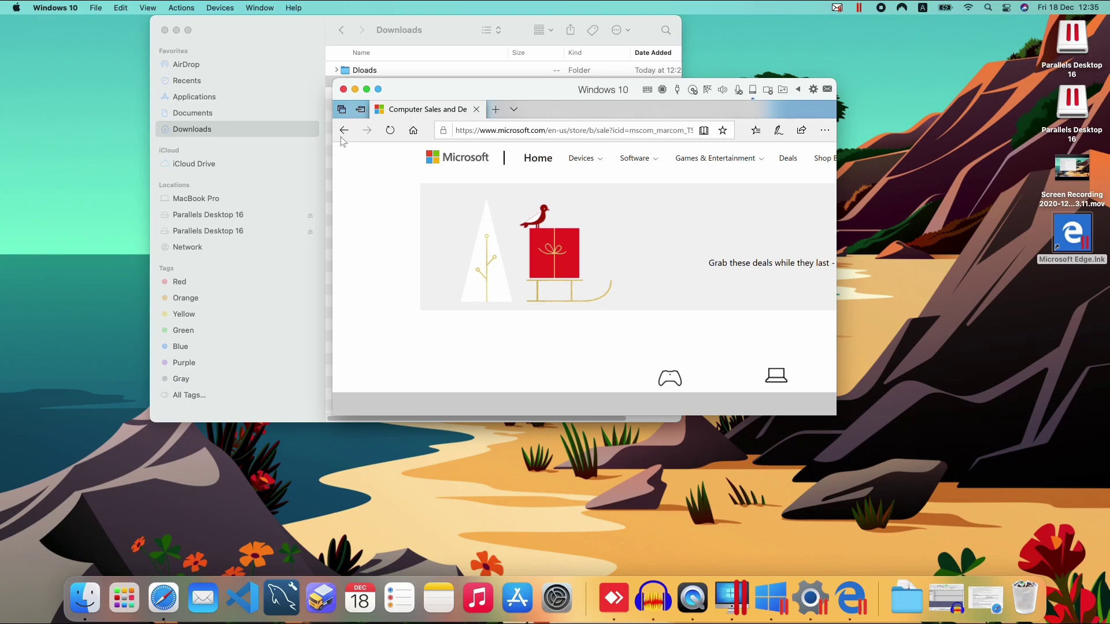
Enlarge the Windows 10 VM window by dragging its bottom-right corner outward twice.
{"action": "left_click_drag", "start_coordinate": [836, 414], "coordinate": [950, 528]}
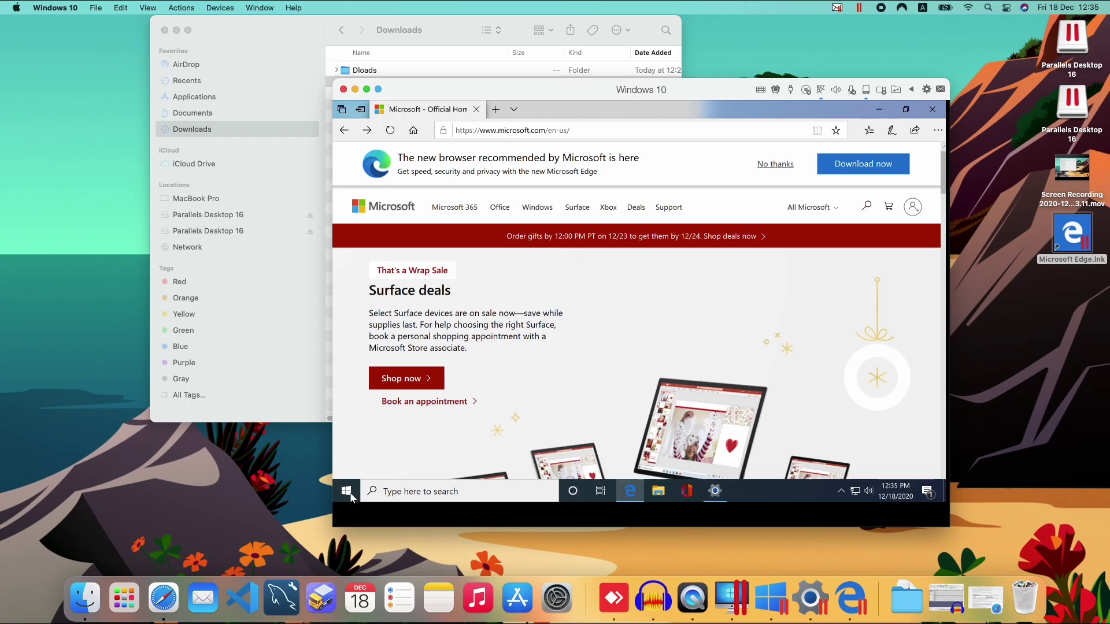
{"action": "left_click_drag", "start_coordinate": [947, 526], "coordinate": [1006, 553]}
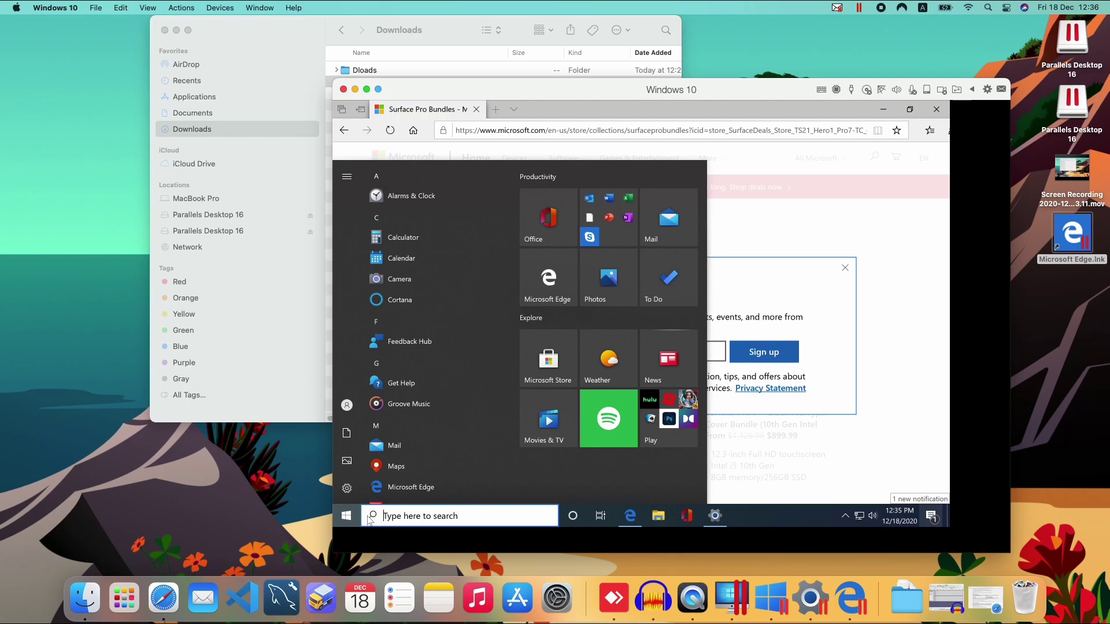
Set Retina Resolution to Scaled, sign out of Windows to apply it, and return to the session.
{"action": "left_click", "coordinate": [188, 8]}
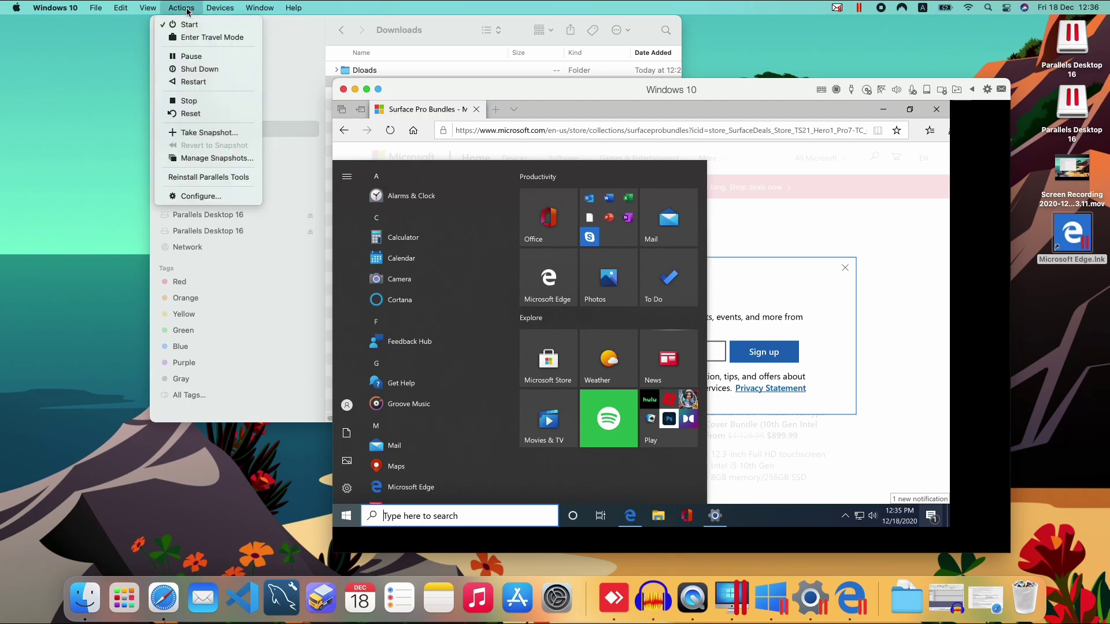
{"action": "mouse_move", "coordinate": [155, 14]}
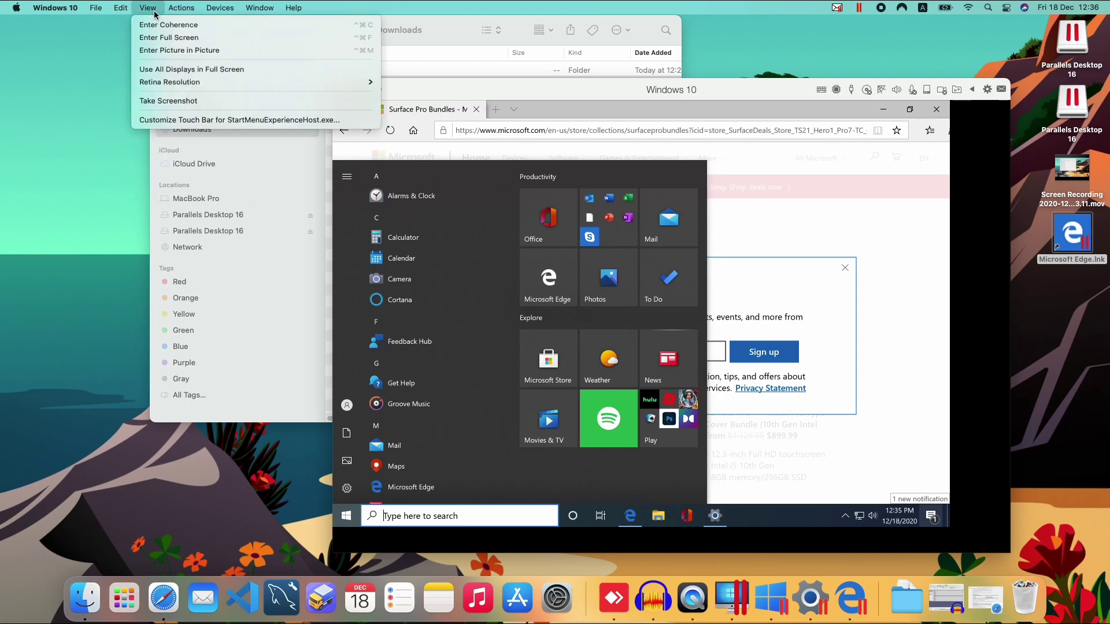
{"action": "mouse_move", "coordinate": [258, 86]}
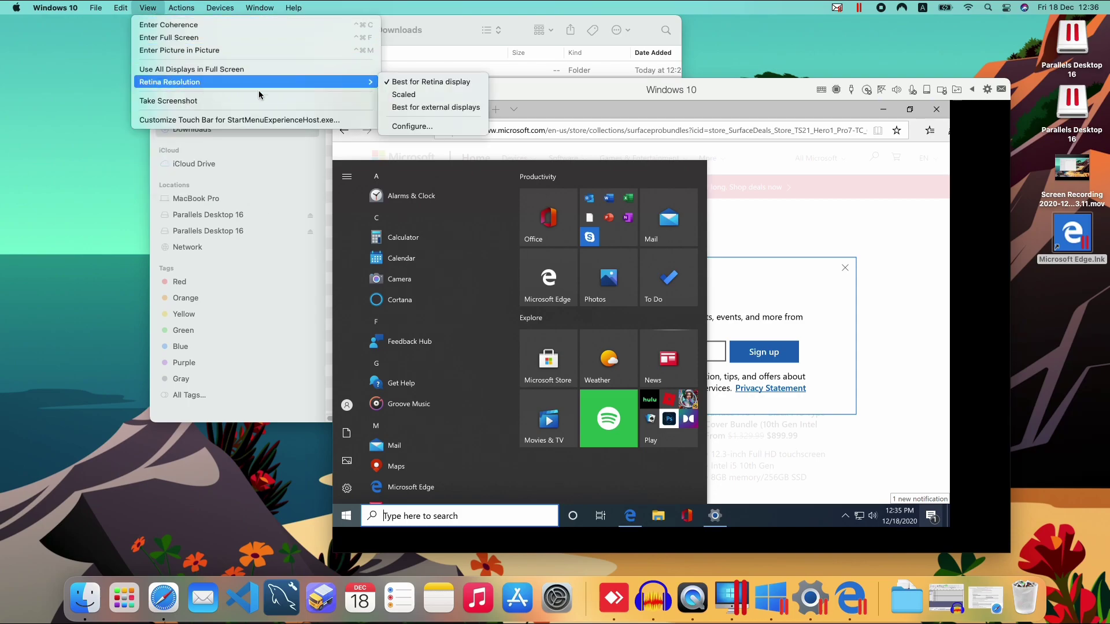
{"action": "left_click", "coordinate": [436, 98]}
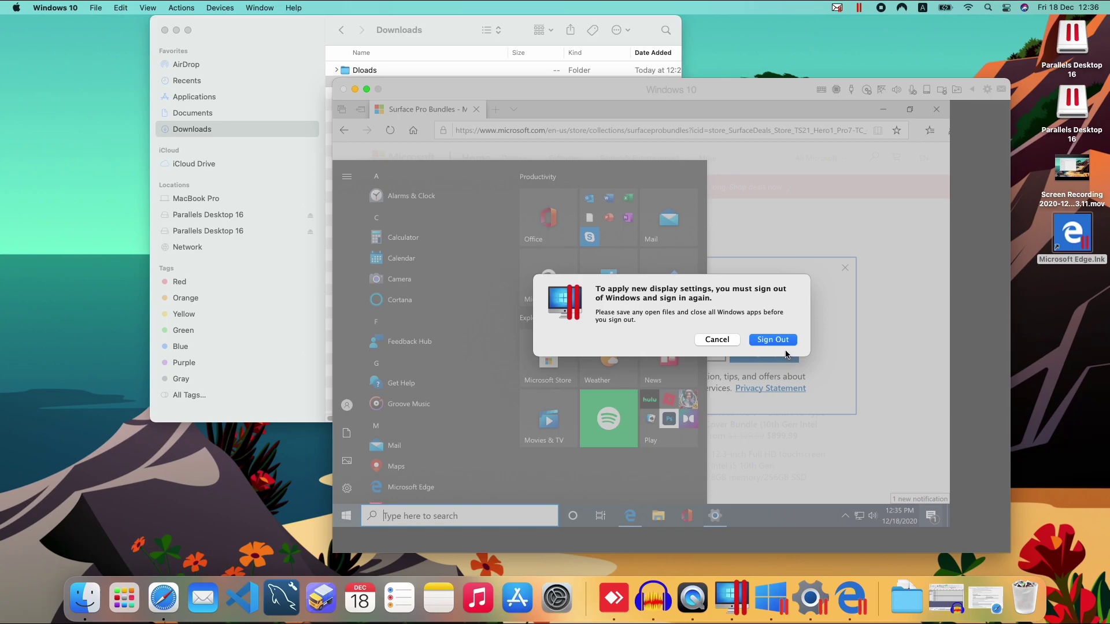
{"action": "left_click", "coordinate": [769, 341]}
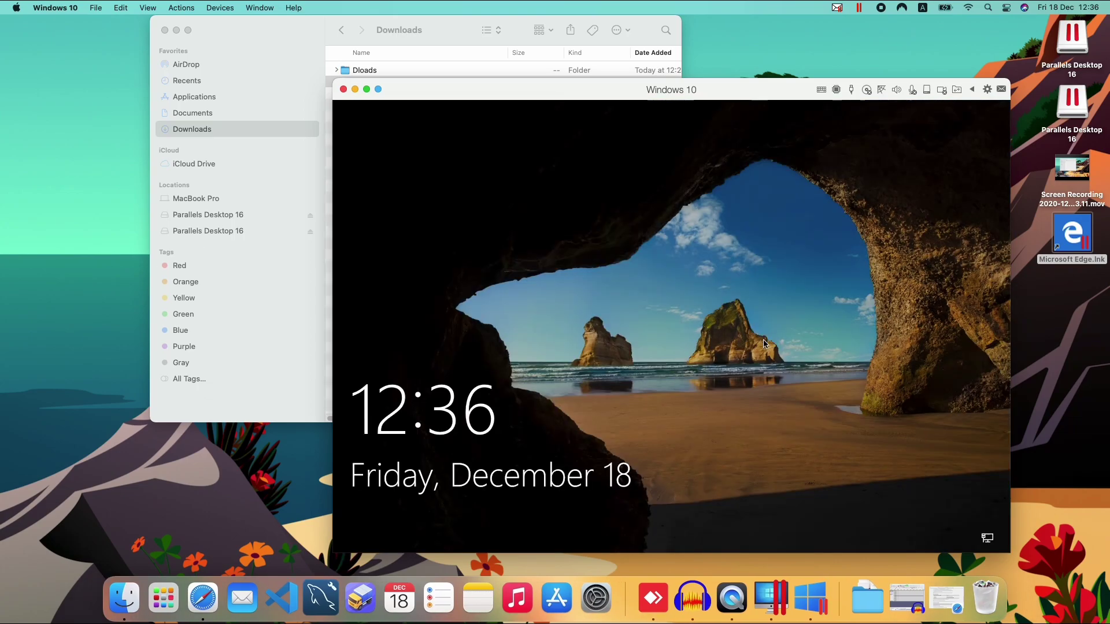
{"action": "left_click", "coordinate": [674, 380]}
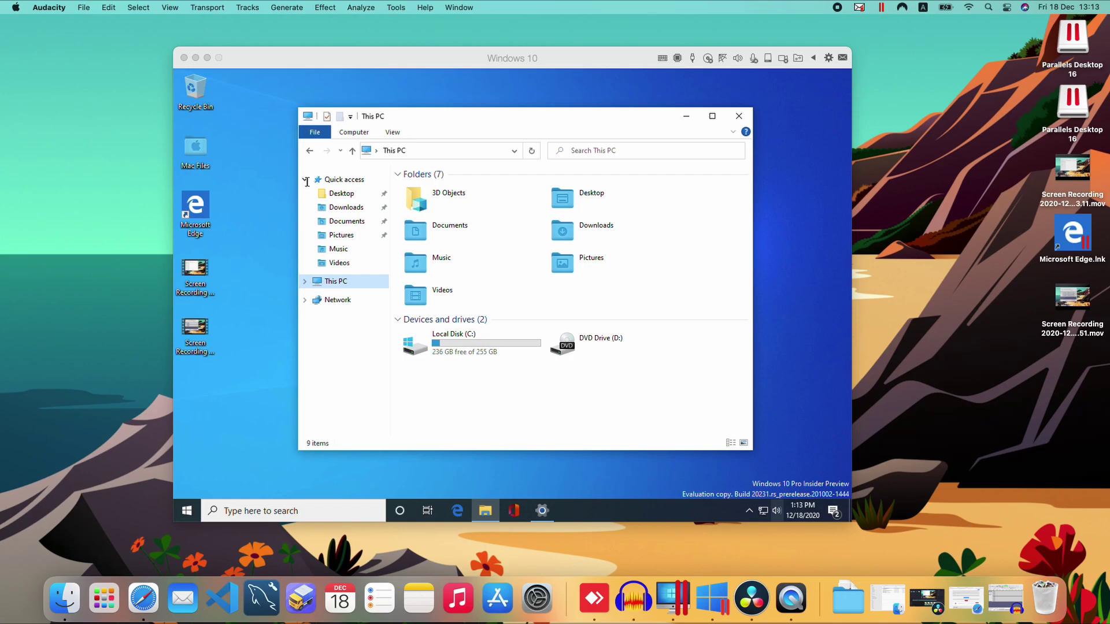
Bring the VM forward and browse its Actions, Edit and Window menus.
{"action": "mouse_move", "coordinate": [415, 117]}
{"action": "left_mouse_down"}
{"action": "mouse_move", "coordinate": [408, 110]}
{"action": "mouse_move", "coordinate": [408, 121]}
{"action": "left_mouse_up"}
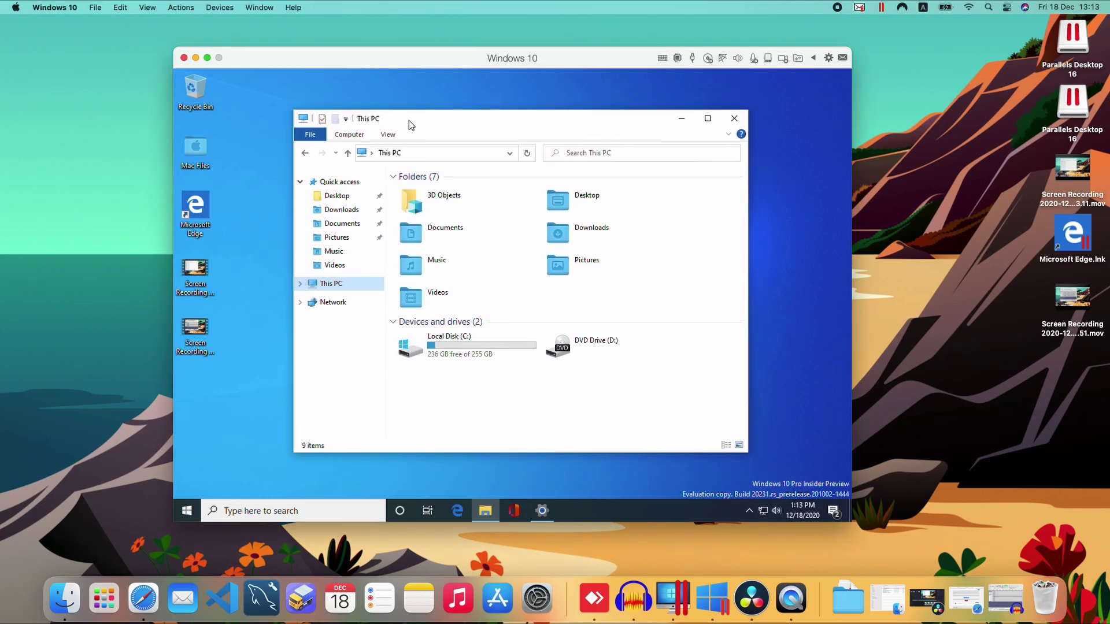
{"action": "left_click", "coordinate": [191, 8]}
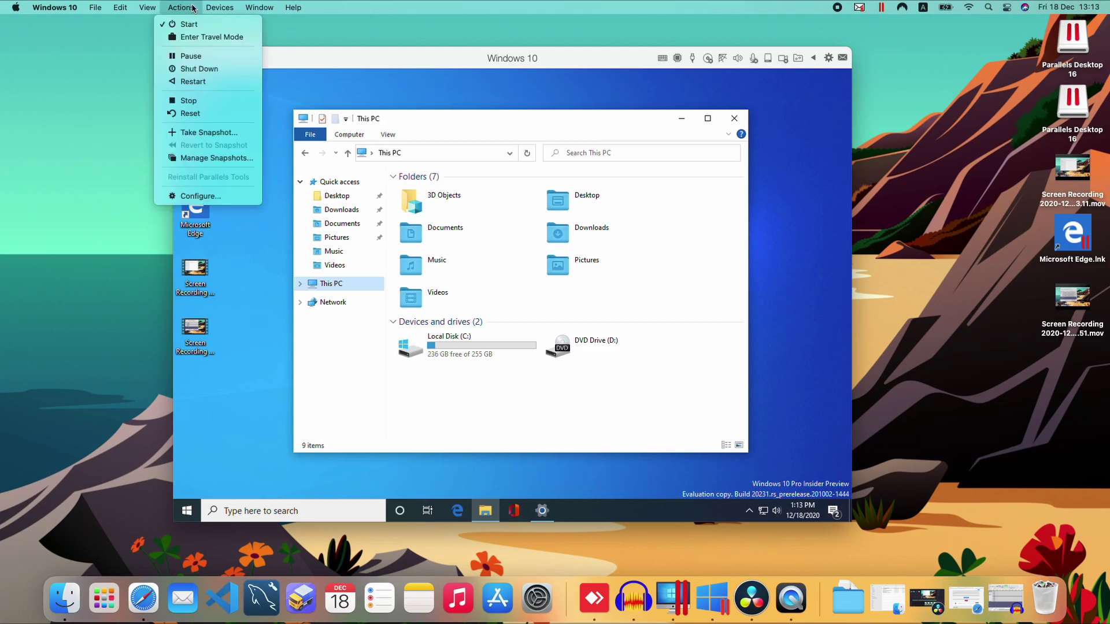
{"action": "mouse_move", "coordinate": [124, 10]}
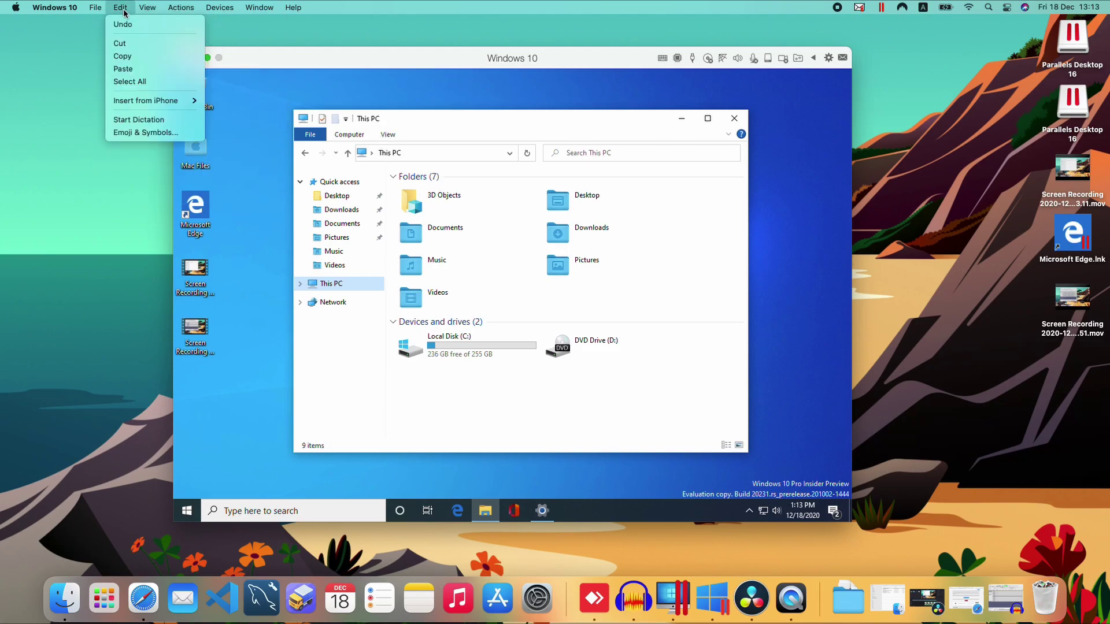
{"action": "left_click", "coordinate": [337, 54]}
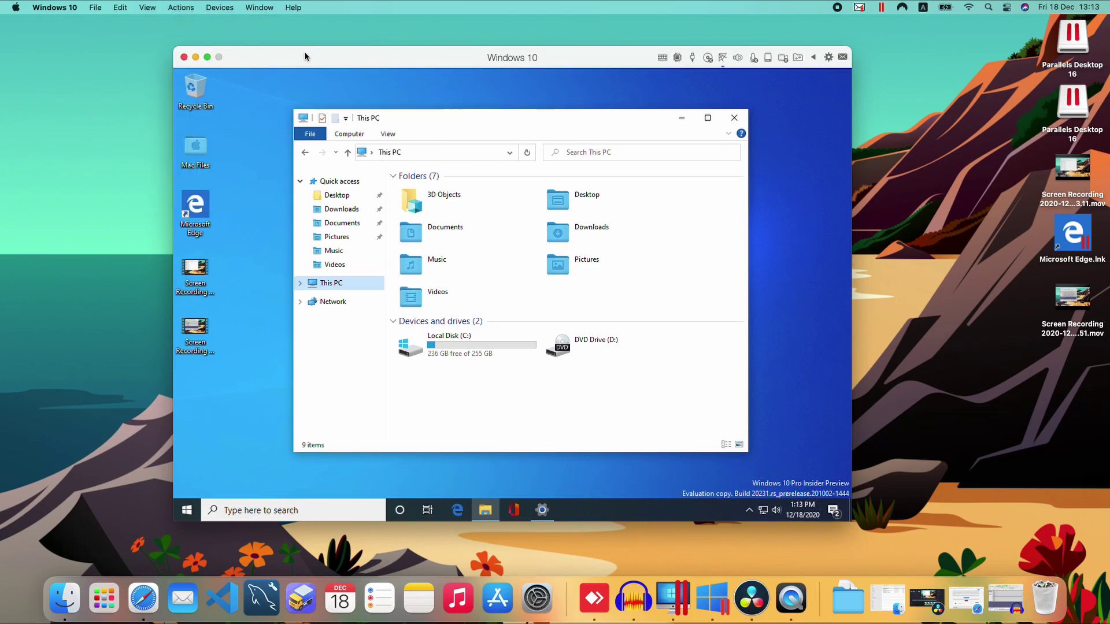
{"action": "left_click", "coordinate": [245, 7]}
{"action": "mouse_move", "coordinate": [182, 11]}
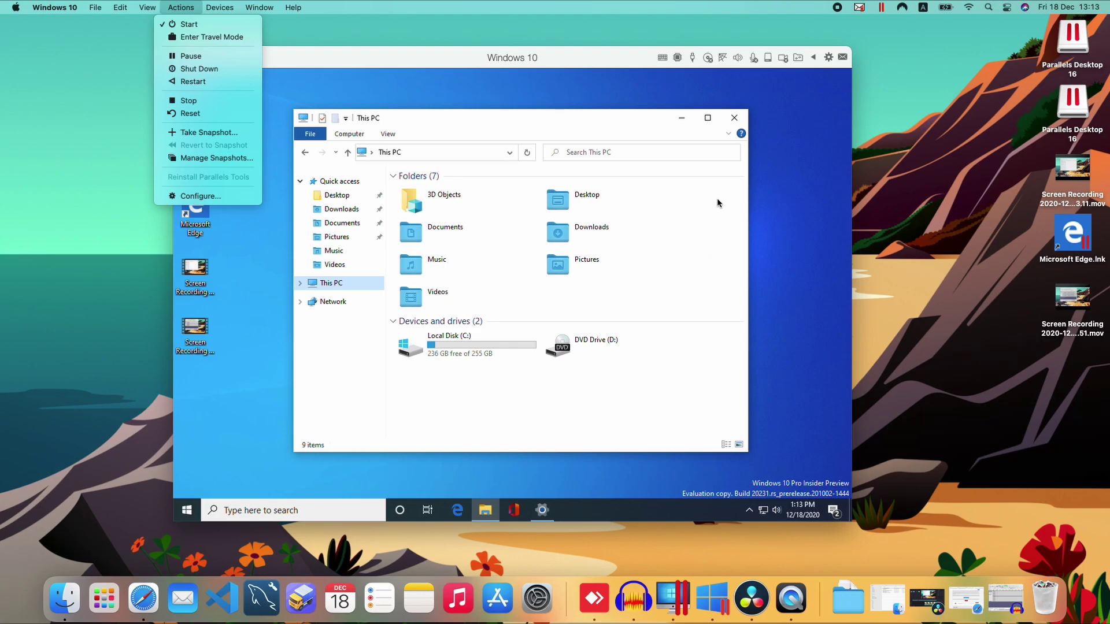
{"action": "left_click", "coordinate": [568, 118]}
Move This PC aside, launch Edge from the desktop, minimize it and restore it from the taskbar.
{"action": "mouse_move", "coordinate": [572, 119]}
{"action": "left_mouse_down"}
{"action": "mouse_move", "coordinate": [599, 117]}
{"action": "mouse_move", "coordinate": [676, 156]}
{"action": "mouse_move", "coordinate": [711, 156]}
{"action": "mouse_move", "coordinate": [558, 137]}
{"action": "mouse_move", "coordinate": [550, 125]}
{"action": "mouse_move", "coordinate": [549, 147]}
{"action": "mouse_move", "coordinate": [567, 119]}
{"action": "left_mouse_up"}
{"action": "double_click", "coordinate": [202, 215]}
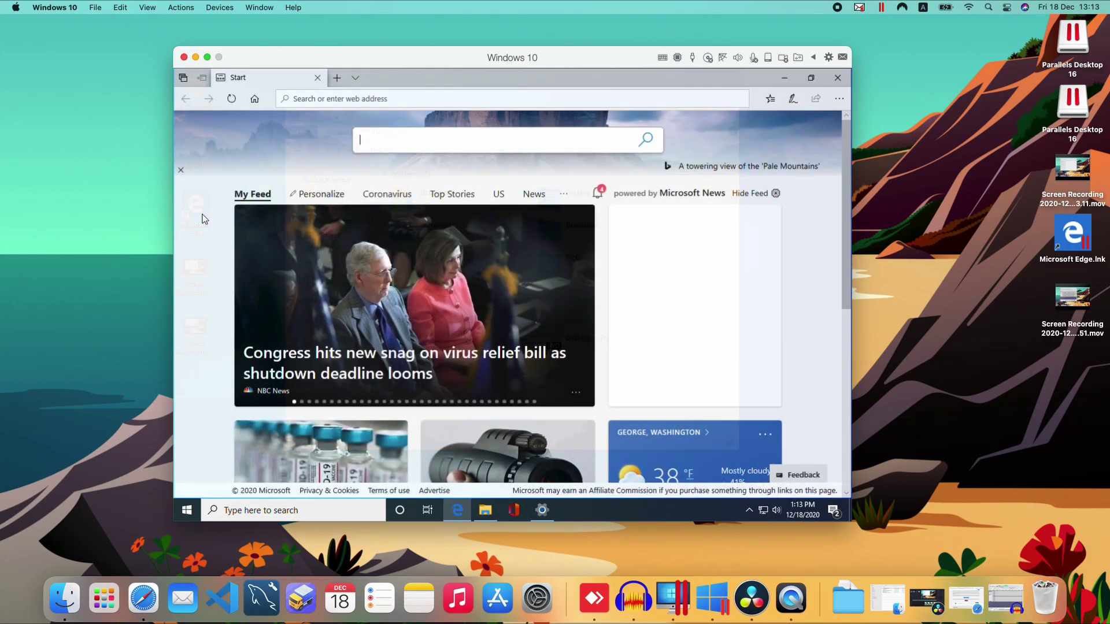
{"action": "left_click", "coordinate": [787, 76]}
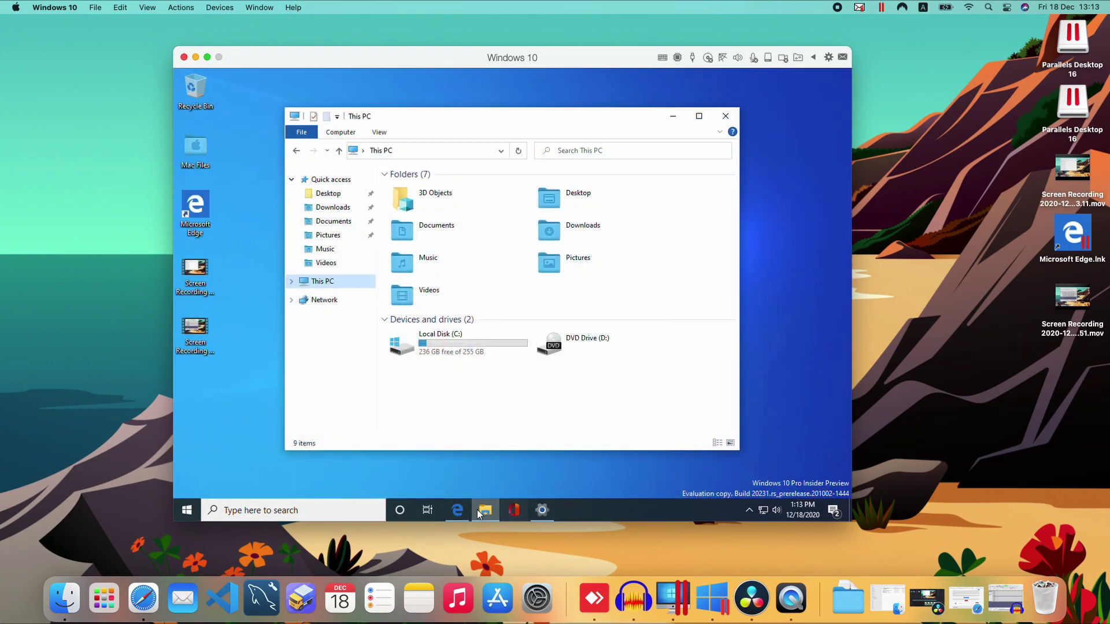
{"action": "left_click", "coordinate": [458, 511]}
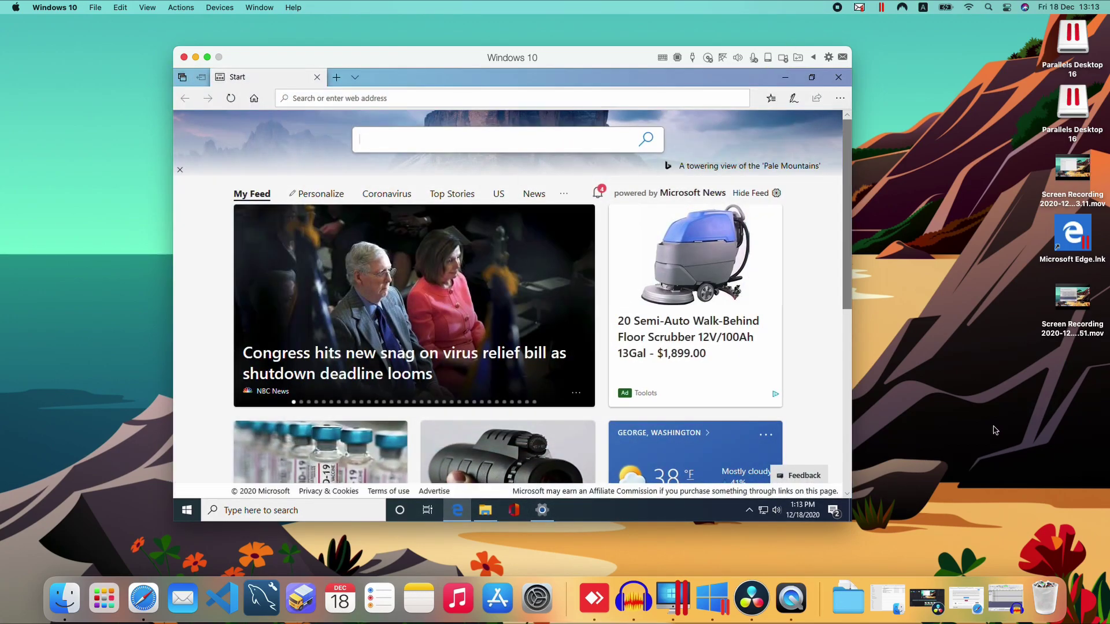
Launch Activity Monitor from Spotlight, place it right of the VM, and select the Windows 10 Coherence helper.
{"action": "left_click", "coordinate": [989, 7]}
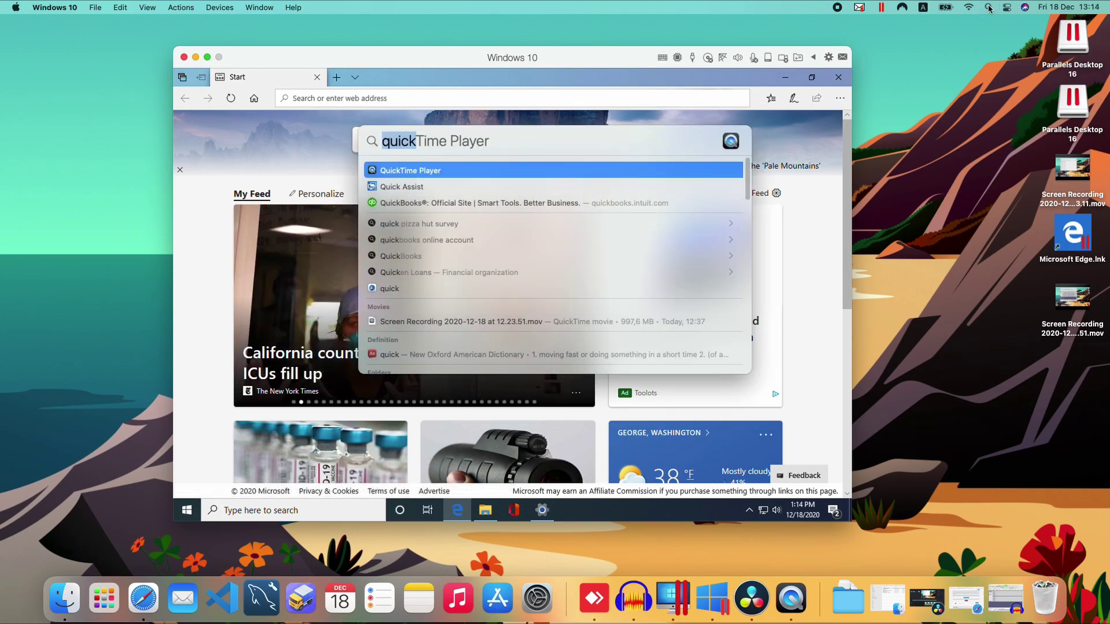
{"action": "type", "text": "ac"}
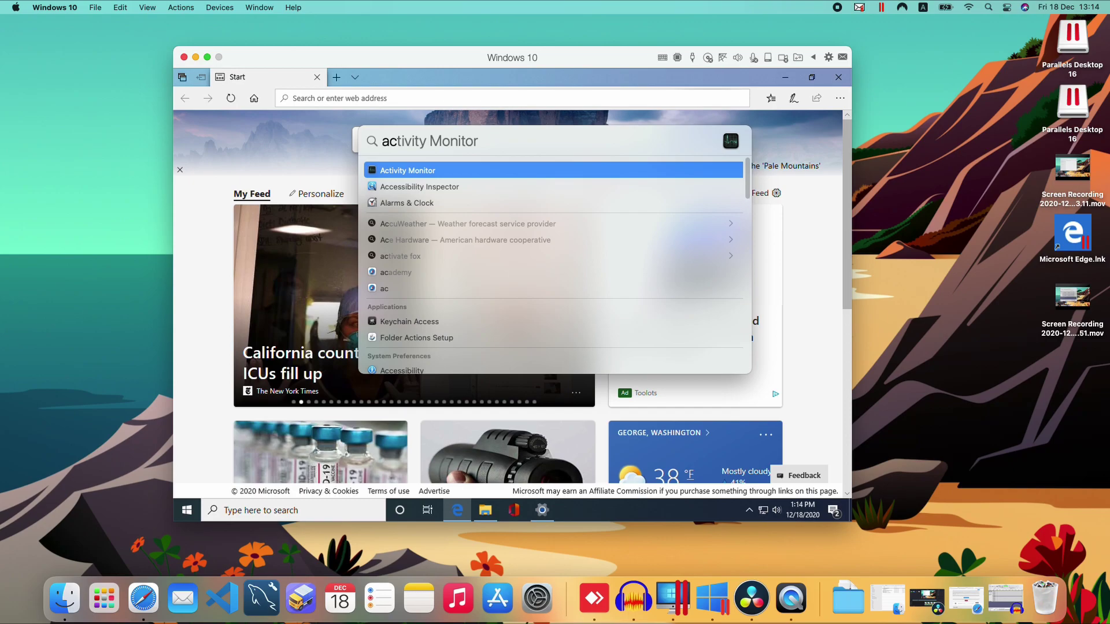
{"action": "key", "text": "Return"}
{"action": "left_click_drag", "start_coordinate": [320, 146], "coordinate": [794, 111]}
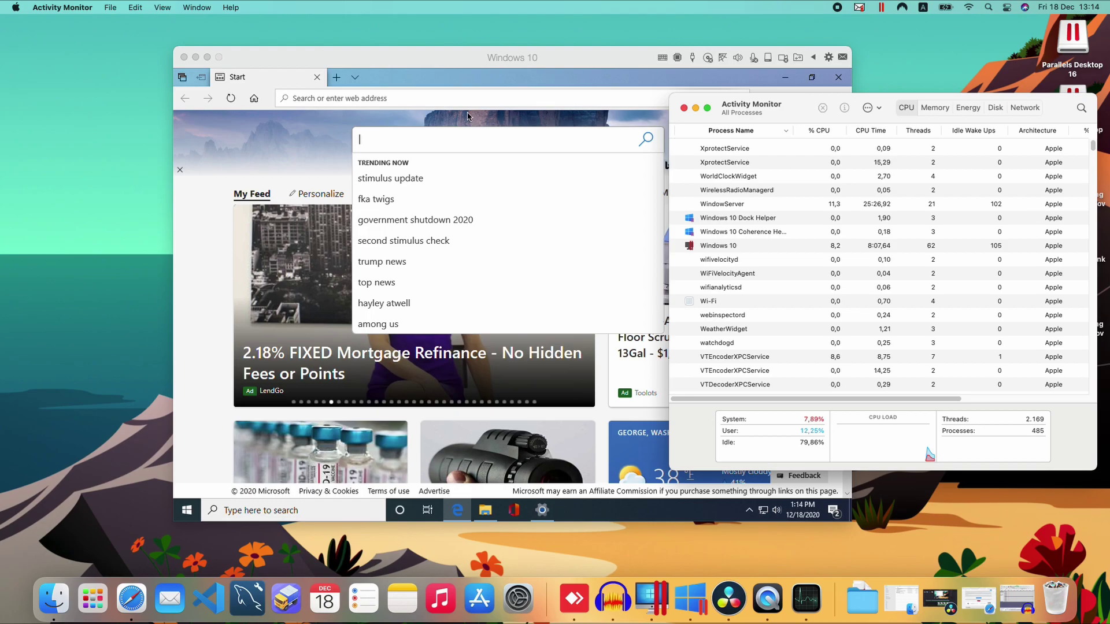
{"action": "left_click", "coordinate": [754, 237]}
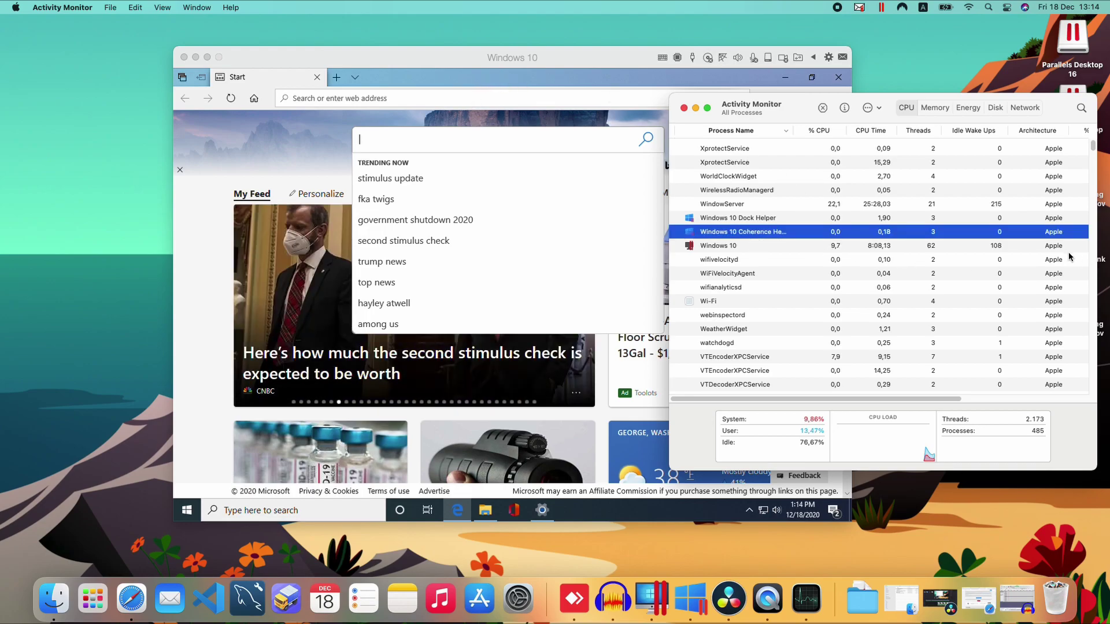
Search Bing for 'sfdsfdf' from Edge's address bar, then close Edge.
{"action": "left_click_drag", "start_coordinate": [503, 63], "coordinate": [460, 31]}
{"action": "left_click", "coordinate": [430, 70]}
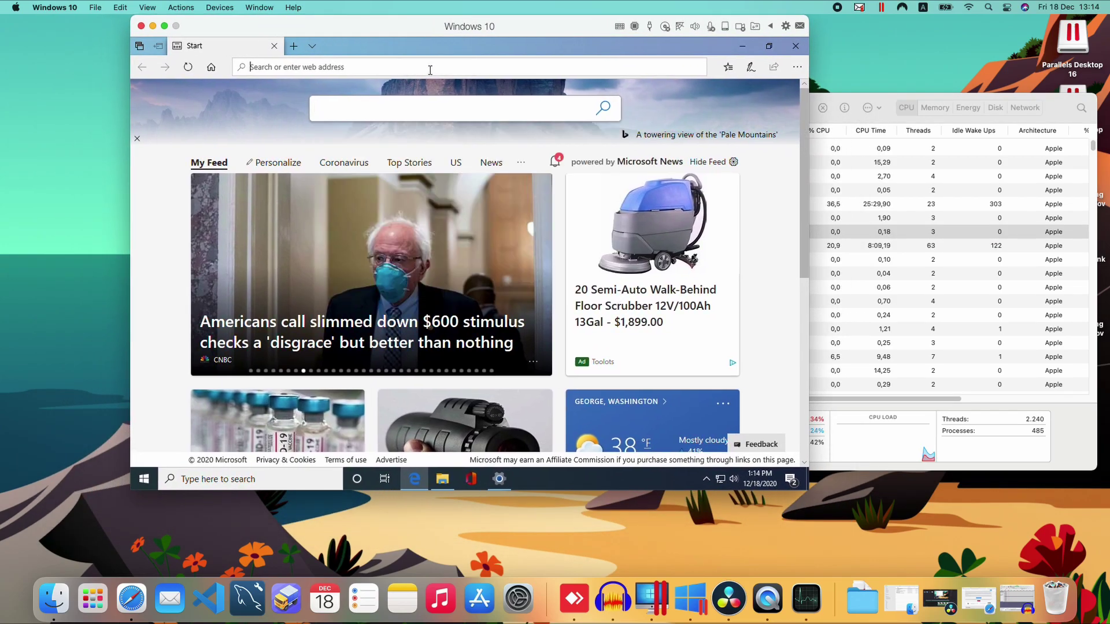
{"action": "type", "text": "sfdsfdf"}
{"action": "key", "text": "Return"}
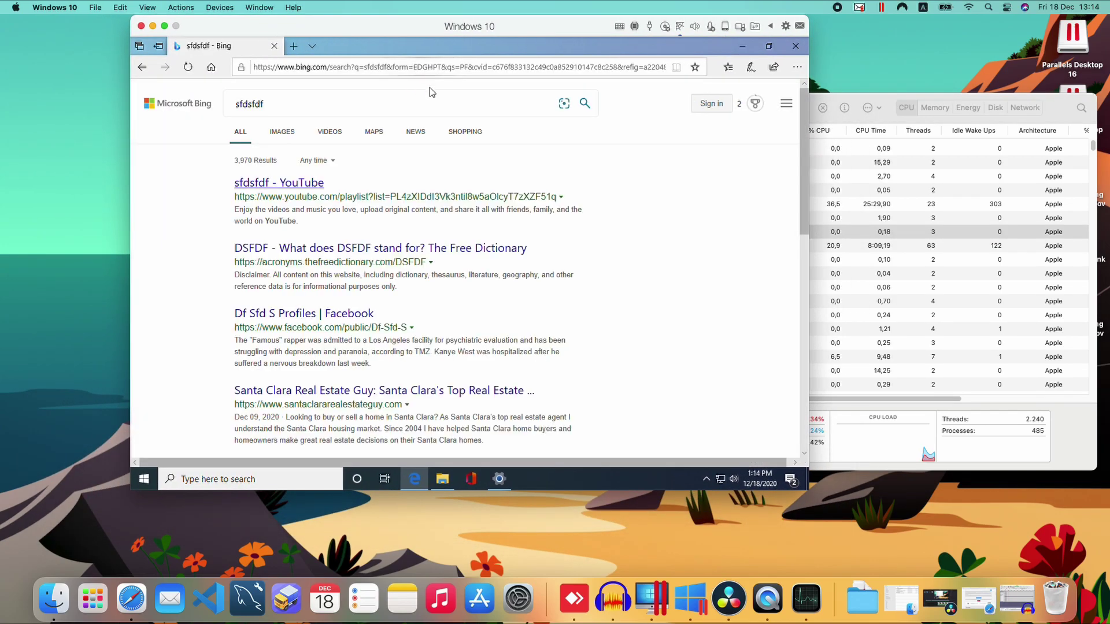
{"action": "left_click", "coordinate": [796, 47]}
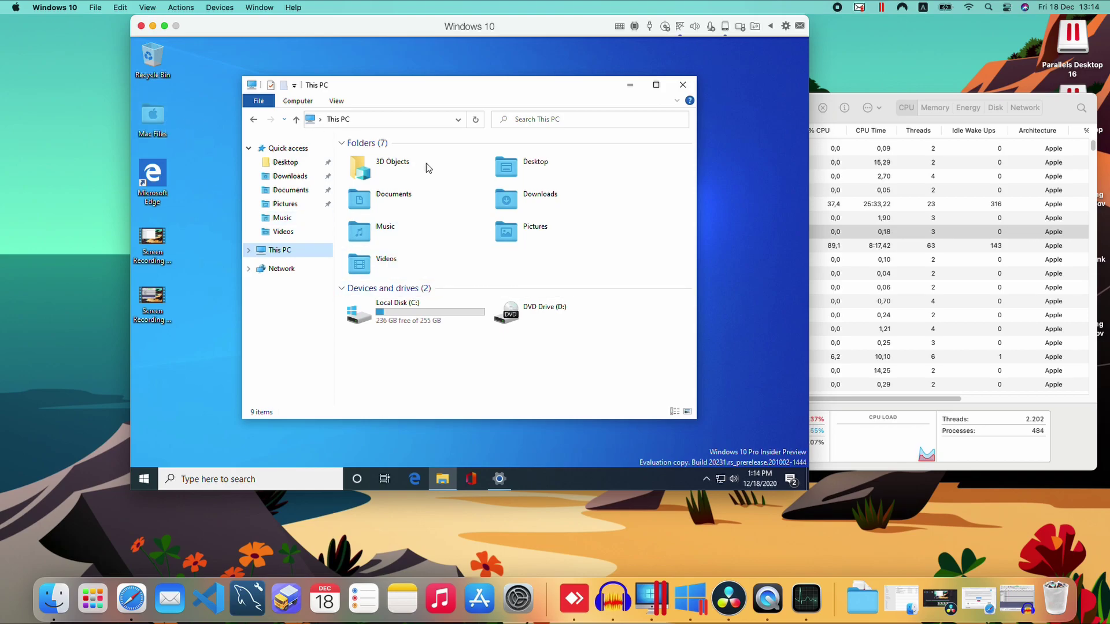
Look inside the Downloads folder, then close File Explorer.
{"action": "left_click", "coordinate": [523, 198]}
{"action": "double_click", "coordinate": [524, 198]}
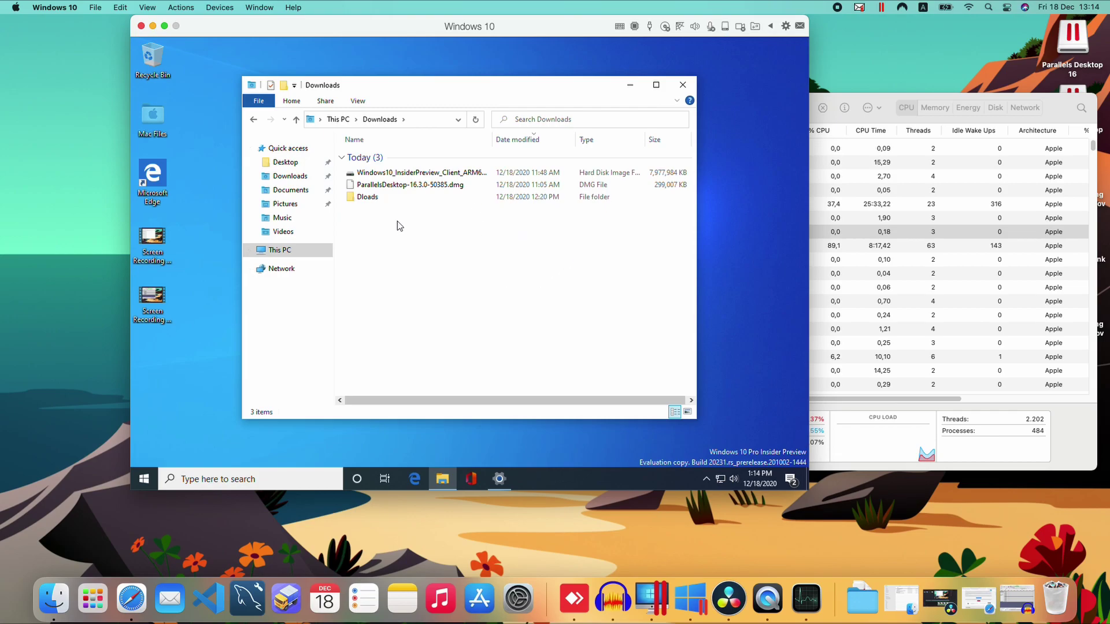
{"action": "left_click", "coordinate": [682, 87]}
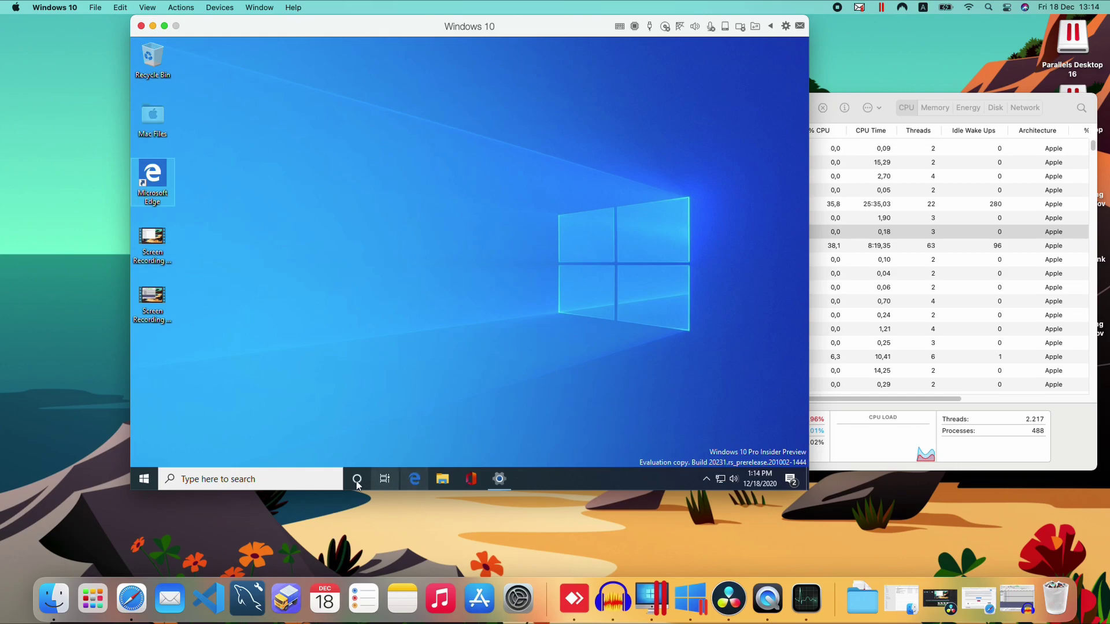
Search the web in Edge for 'firefox download for windows 10 arm'.
{"action": "left_click", "coordinate": [414, 479]}
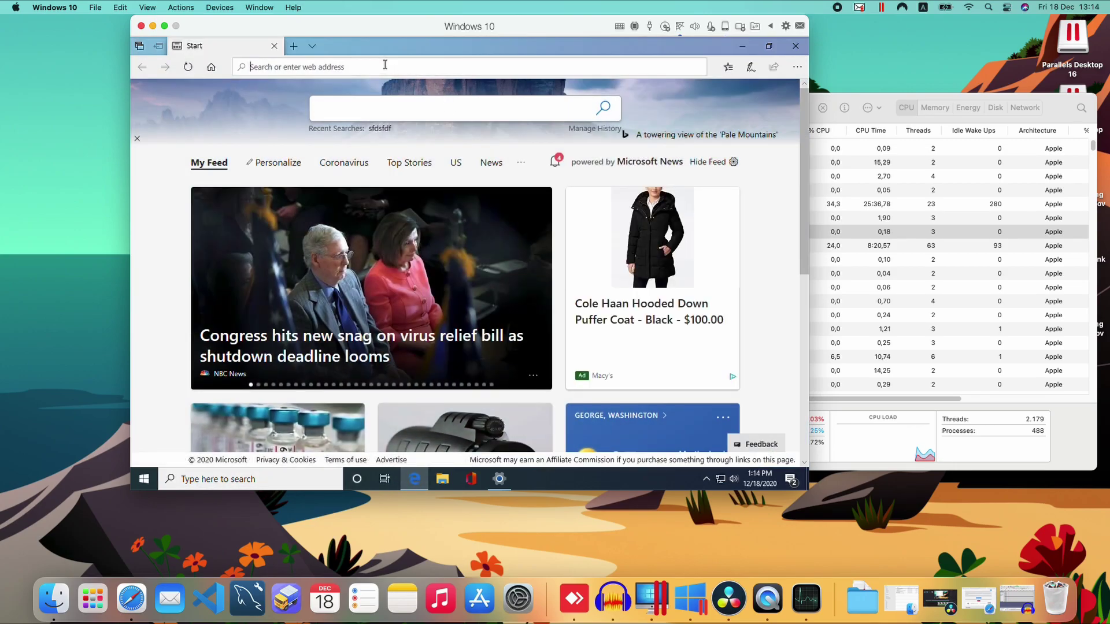
{"action": "left_click", "coordinate": [385, 67]}
{"action": "type", "text": "firefox download"}
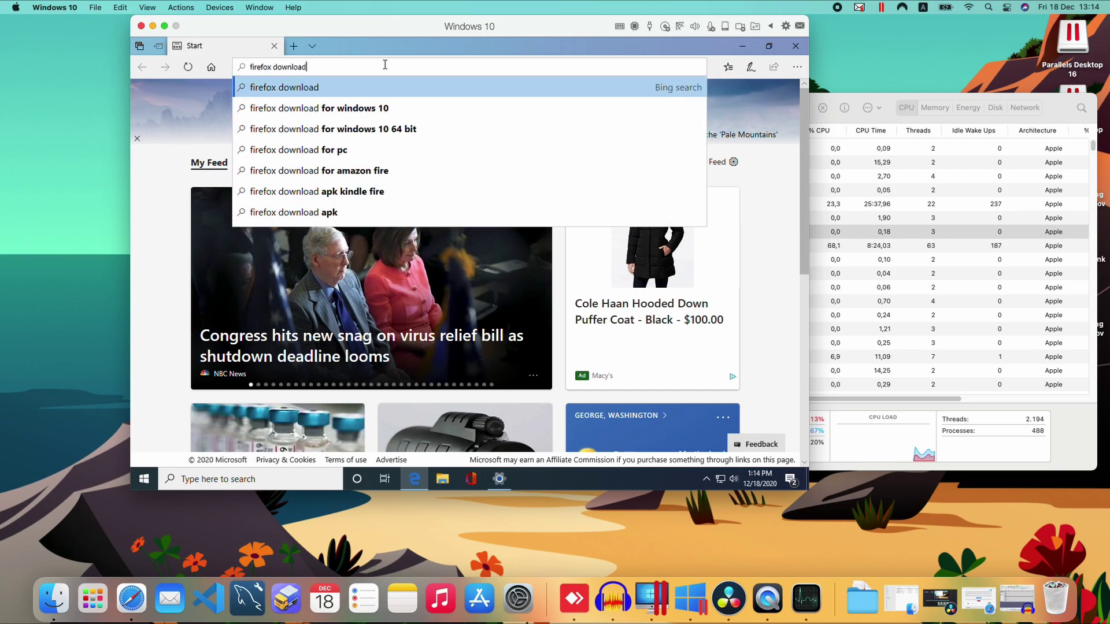
{"action": "key", "text": "Down"}
{"action": "type", "text": "arm"}
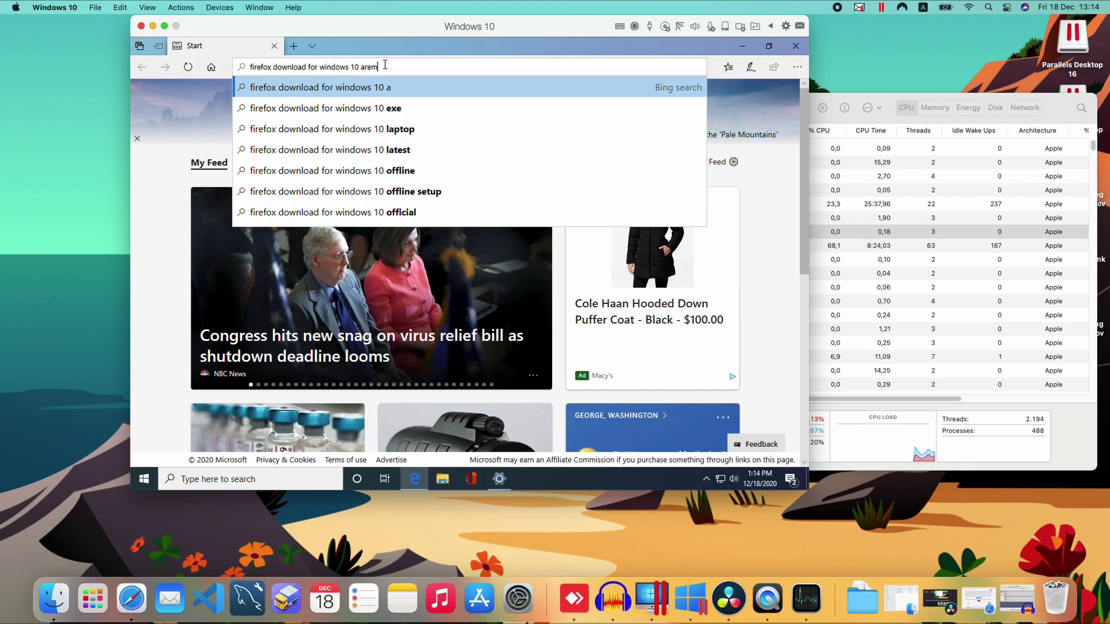
{"action": "key", "text": "Return"}
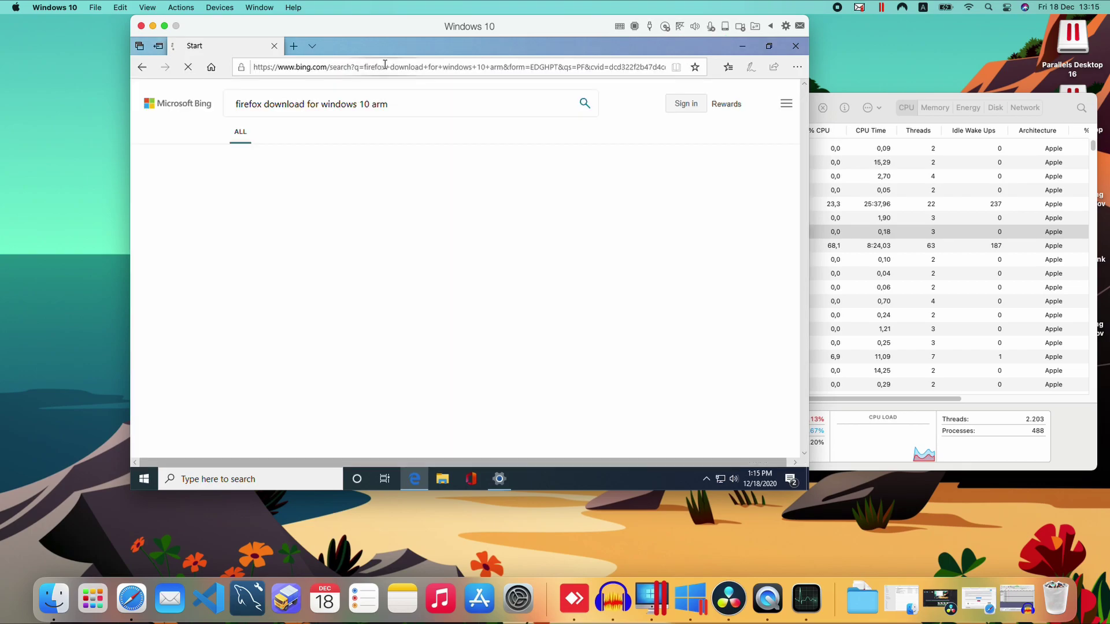
Open the mozilla.org result and download Firefox Installer.exe.
{"action": "left_click", "coordinate": [272, 266]}
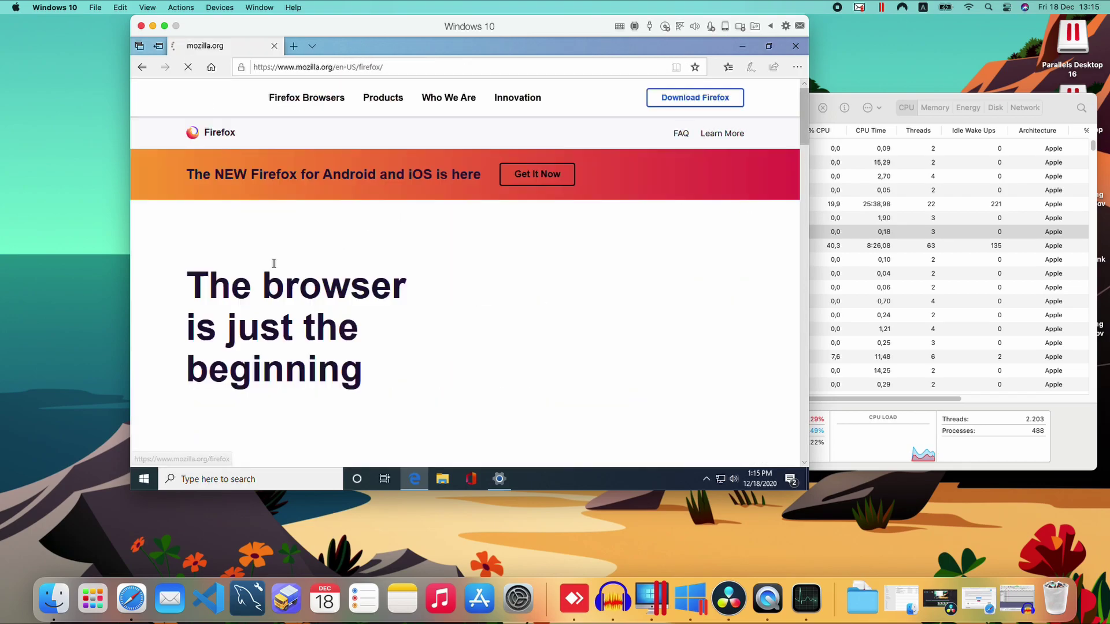
{"action": "scroll", "coordinate": [449, 272], "scroll_direction": "down", "scroll_amount": 4}
{"action": "scroll", "coordinate": [347, 318], "scroll_direction": "down", "scroll_amount": 5}
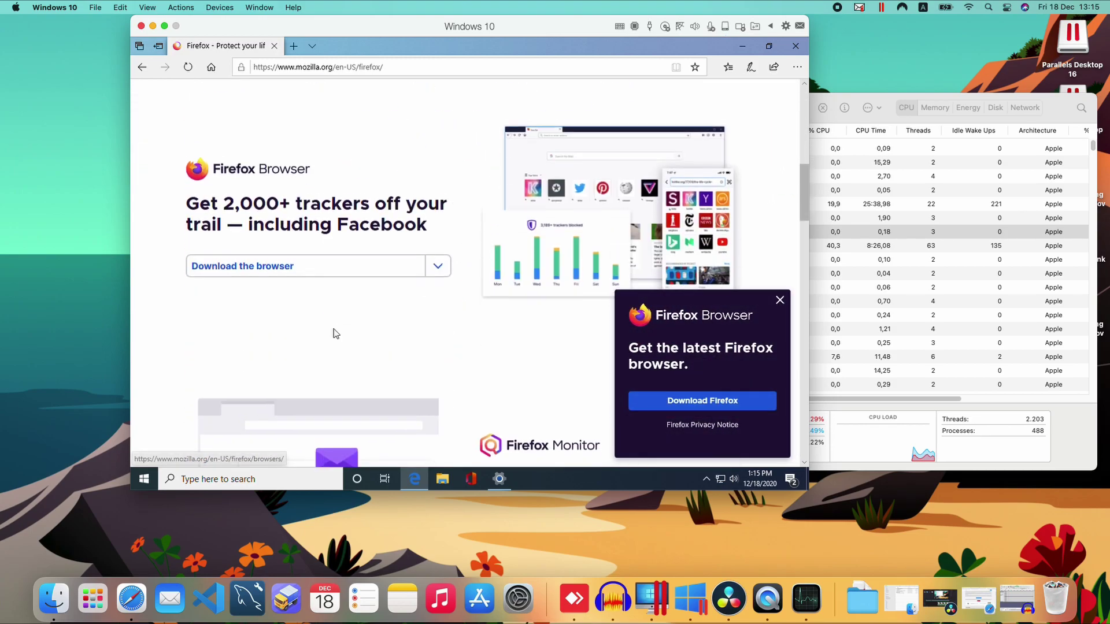
{"action": "scroll", "coordinate": [425, 299], "scroll_direction": "up", "scroll_amount": 5}
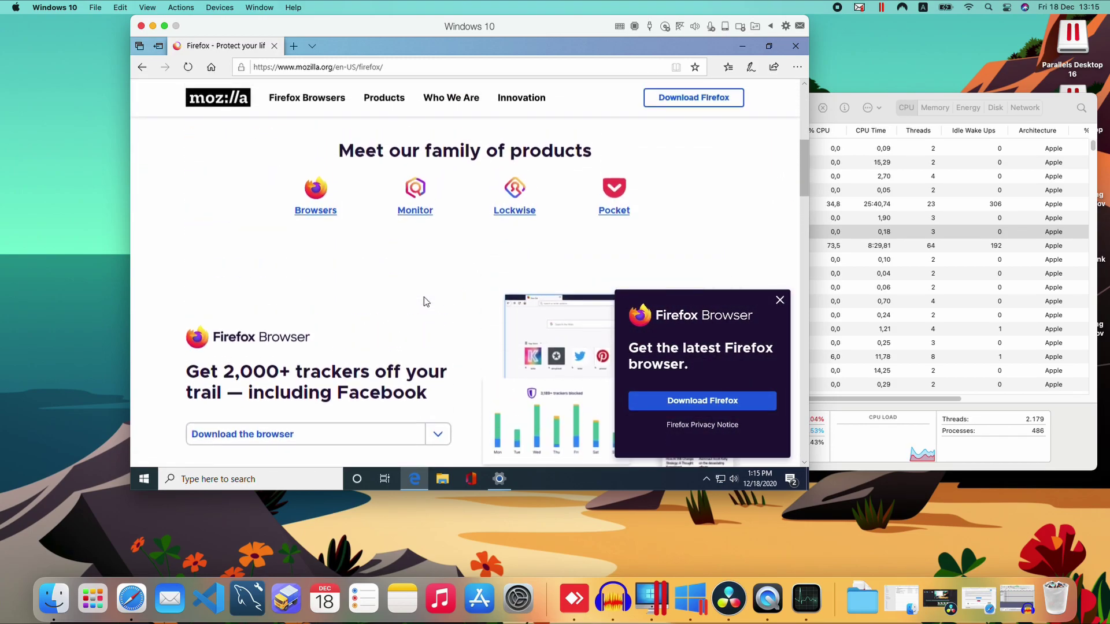
{"action": "left_click", "coordinate": [659, 105]}
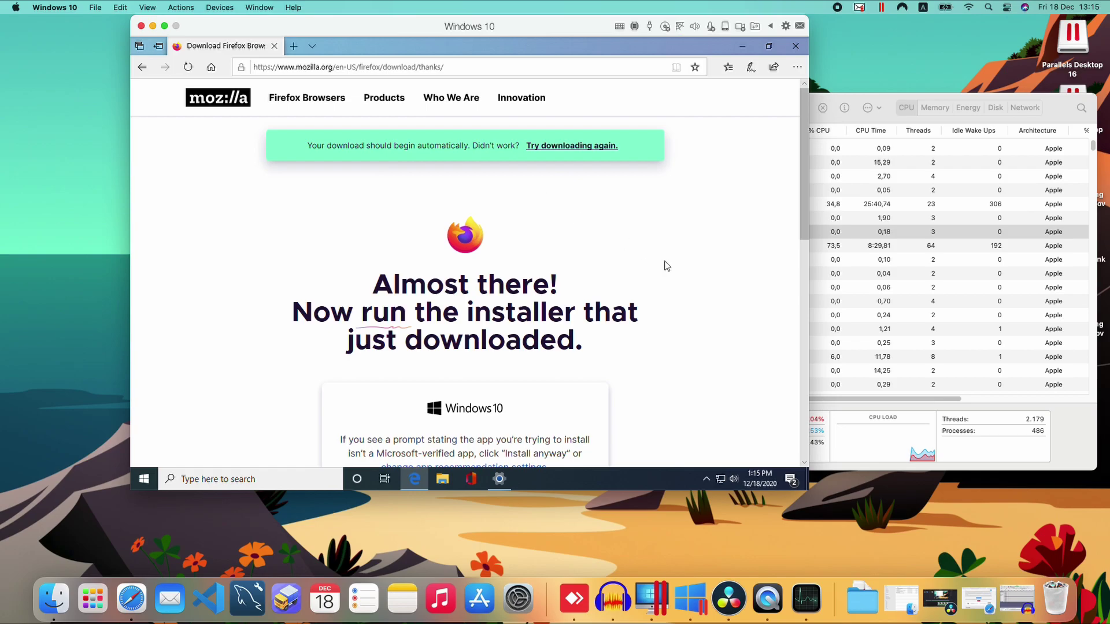
{"action": "scroll", "coordinate": [665, 264], "scroll_direction": "down", "scroll_amount": 2}
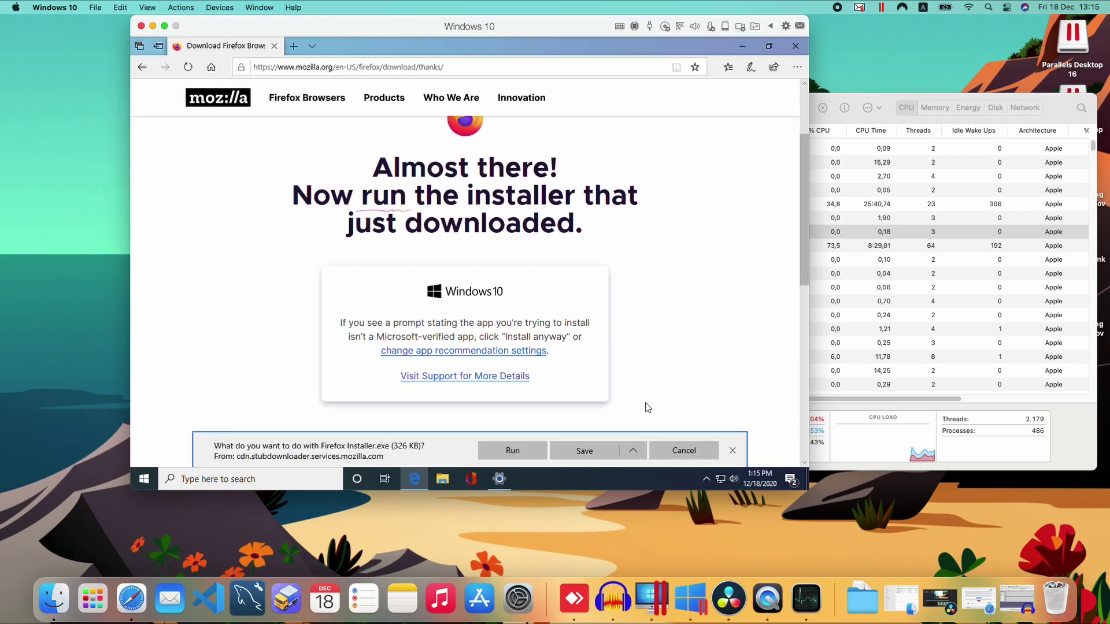
Run the Firefox installer and approve the User Account Control prompt.
{"action": "left_click", "coordinate": [512, 451]}
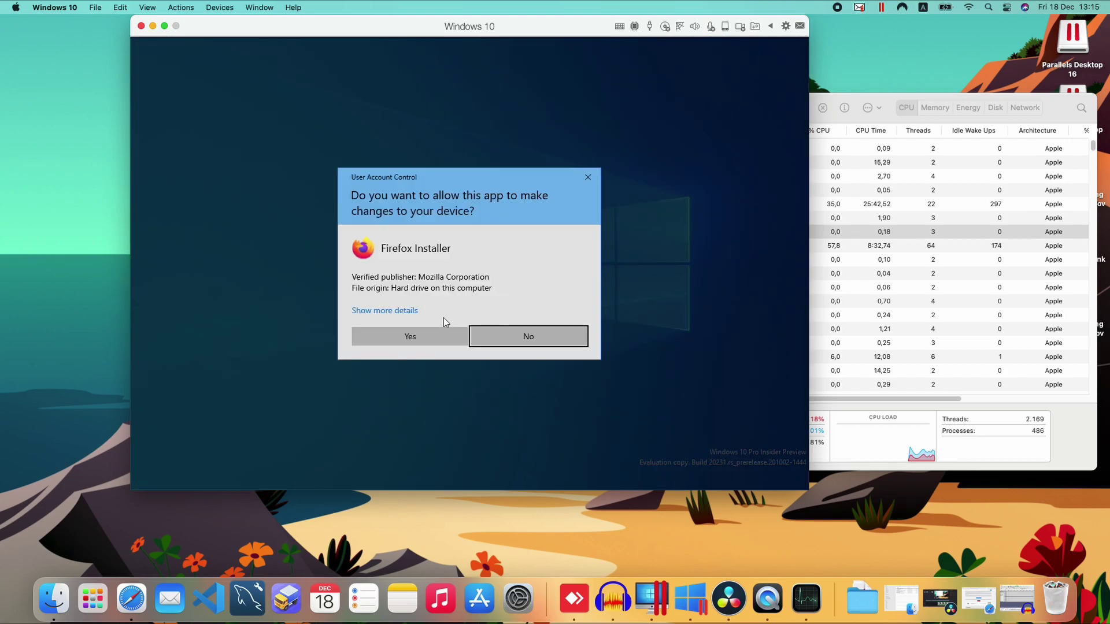
{"action": "left_click", "coordinate": [431, 336]}
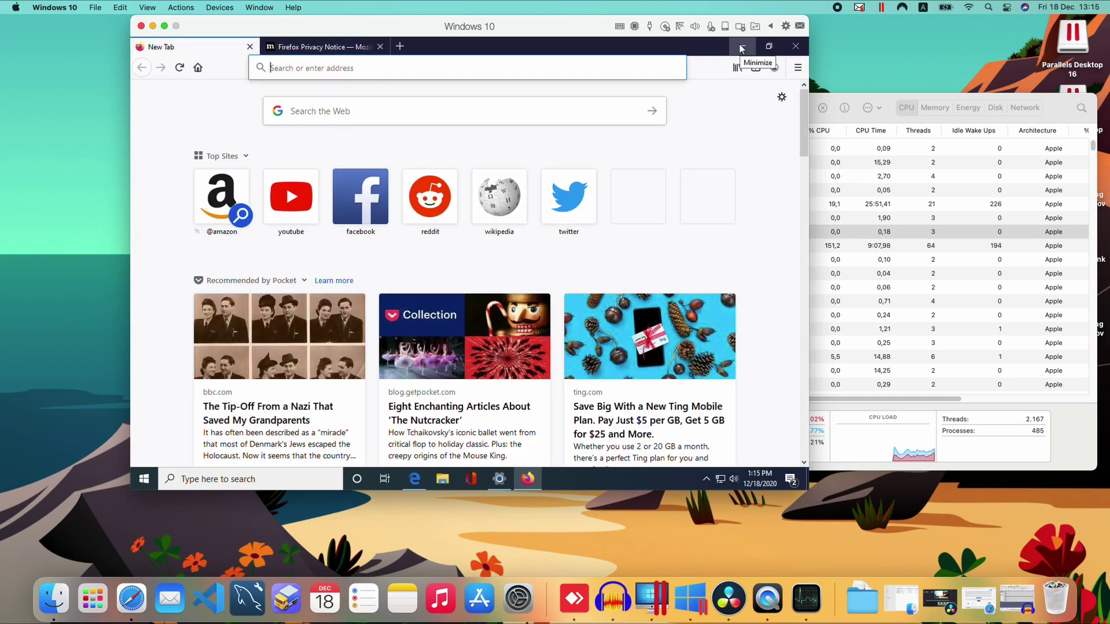
Search Google for 'tretertert' in Firefox and disable encrypted DNS when prompted.
{"action": "type", "text": "tretertert"}
{"action": "key", "text": "Return"}
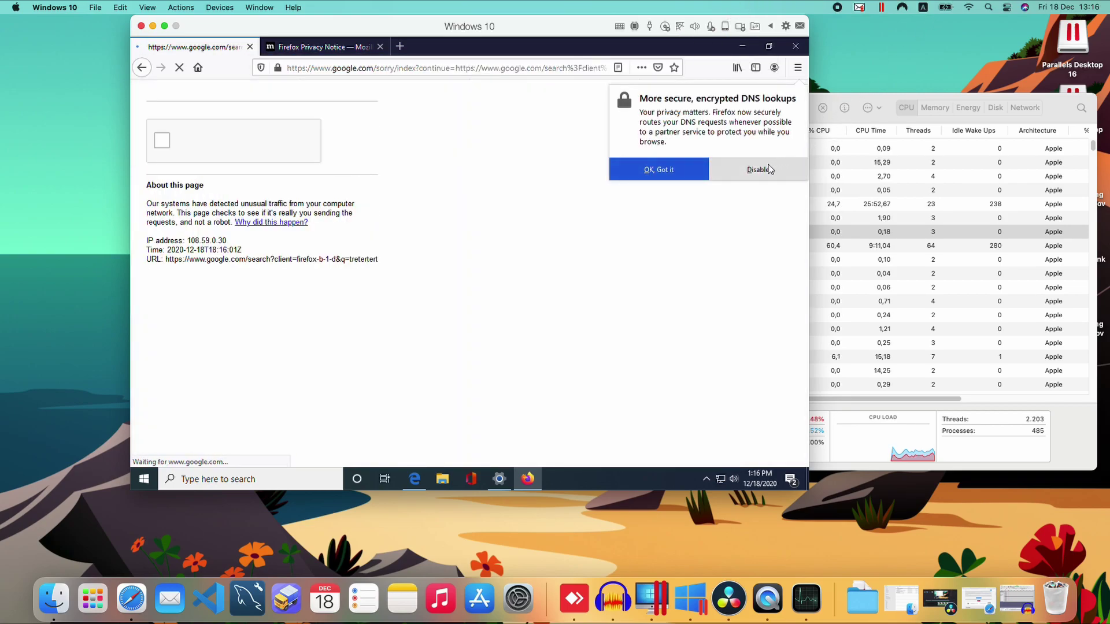
{"action": "left_click", "coordinate": [762, 173]}
Start the reCAPTCHA and mark the traffic-light tiles across two image sets.
{"action": "left_click", "coordinate": [164, 145]}
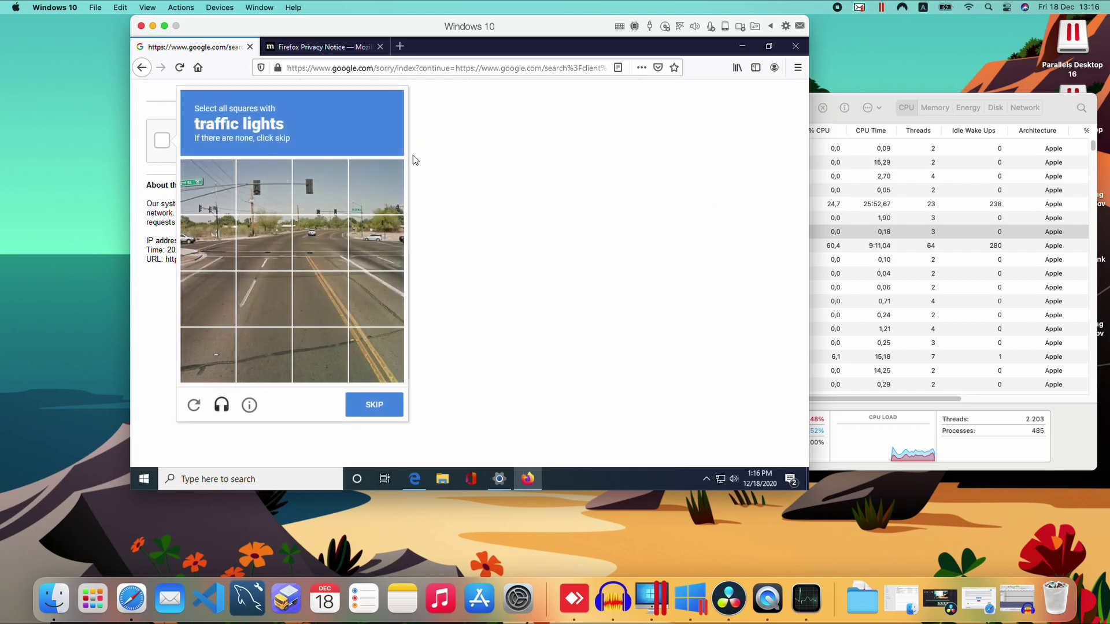
{"action": "left_click", "coordinate": [209, 204]}
{"action": "left_click", "coordinate": [254, 189]}
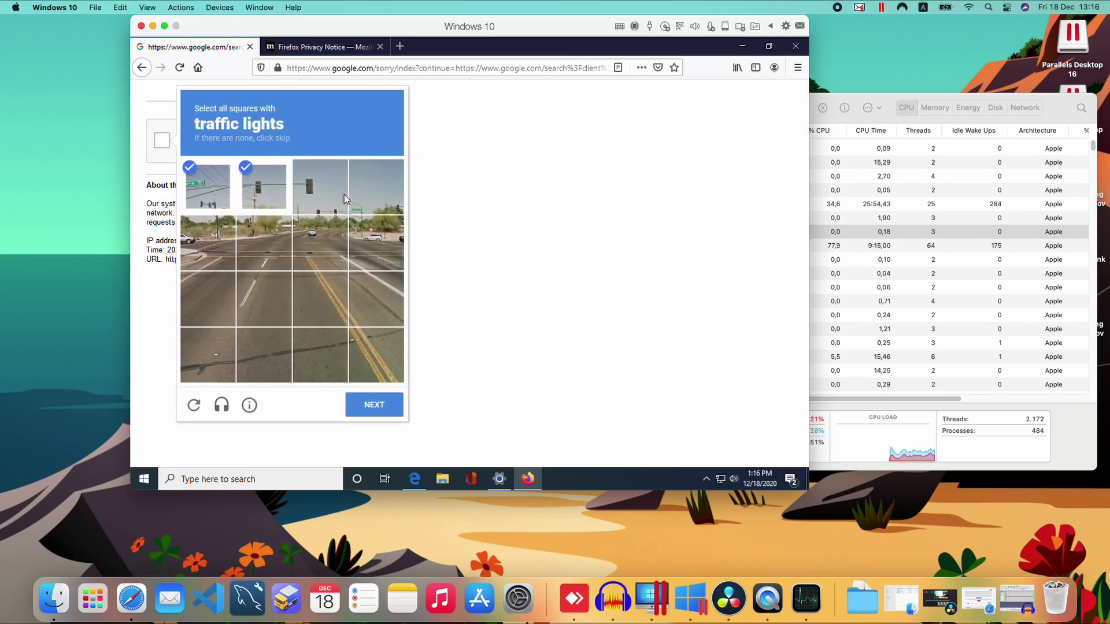
{"action": "left_click", "coordinate": [329, 205]}
{"action": "left_click", "coordinate": [342, 245]}
{"action": "left_click", "coordinate": [373, 401]}
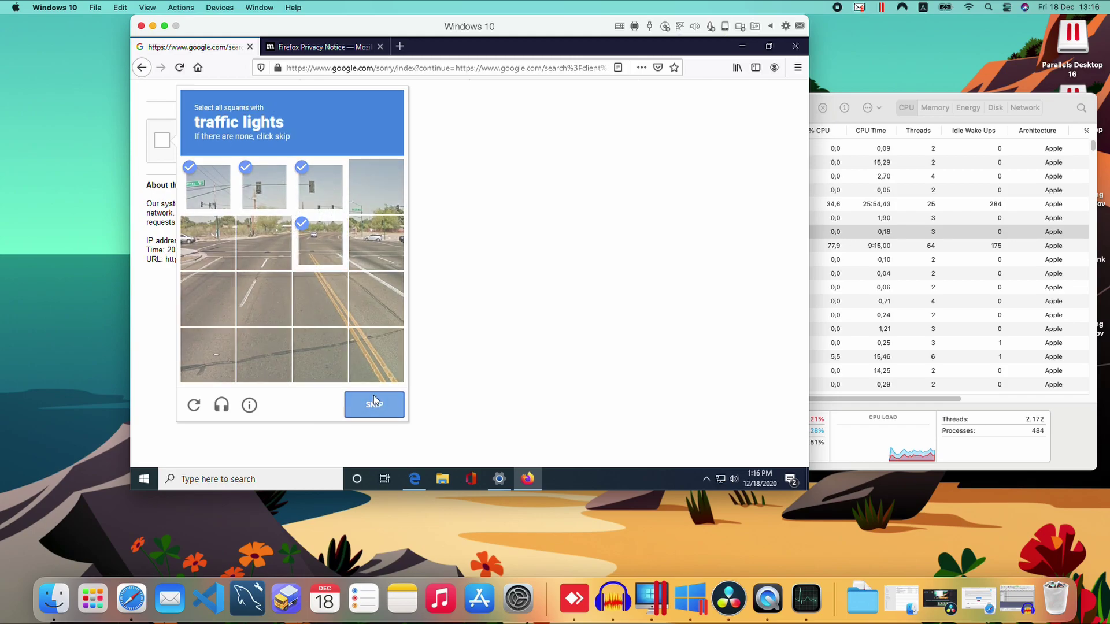
{"action": "left_click", "coordinate": [265, 298]}
{"action": "left_click", "coordinate": [347, 298]}
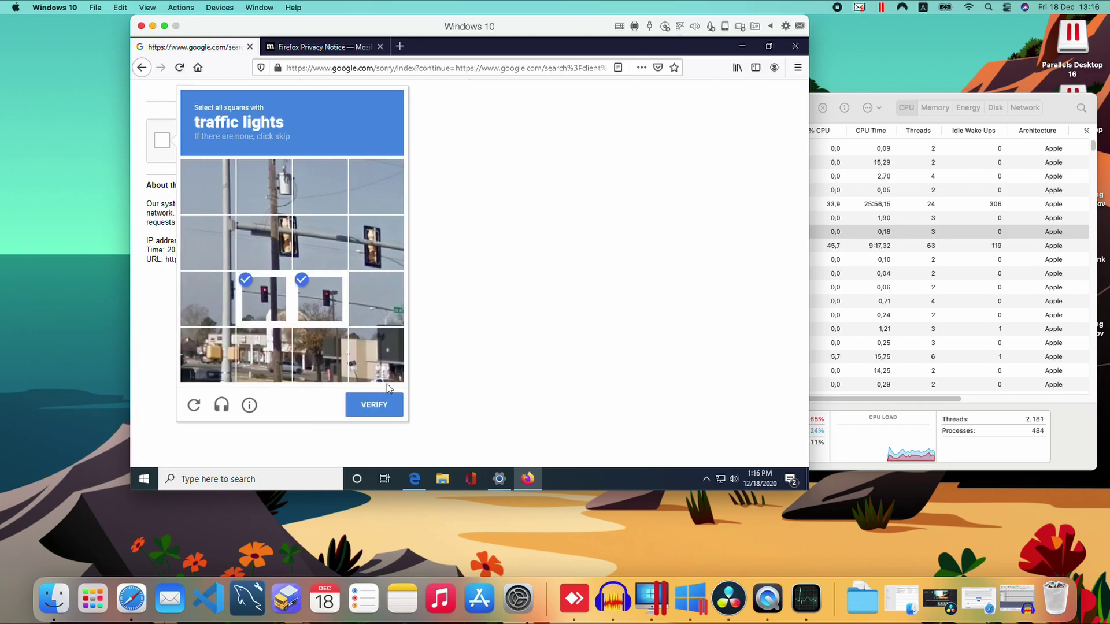
{"action": "left_click", "coordinate": [373, 254]}
{"action": "left_click", "coordinate": [324, 247]}
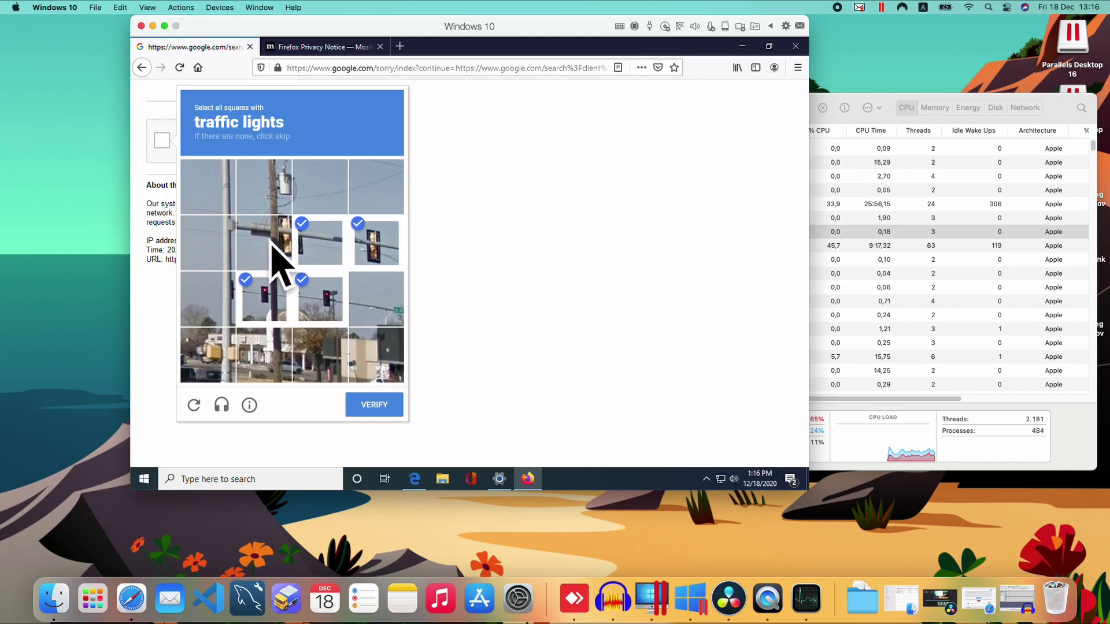
{"action": "left_click", "coordinate": [273, 248]}
{"action": "left_click", "coordinate": [366, 409]}
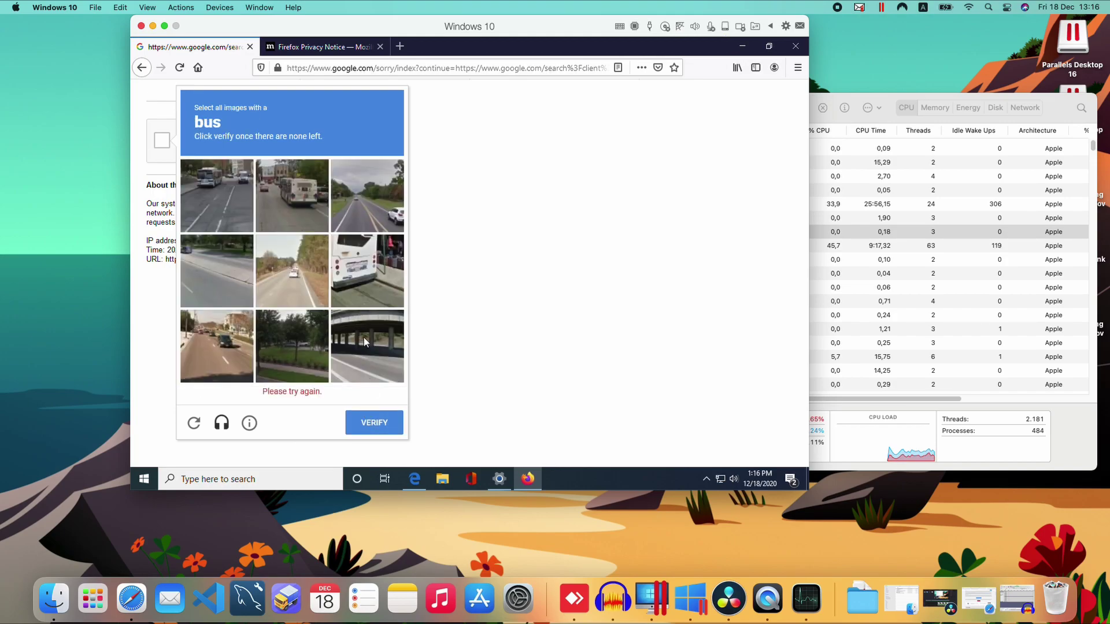
Mark all bus tiles, including replacement images, and verify to finish the check.
{"action": "left_click", "coordinate": [361, 265]}
{"action": "left_click", "coordinate": [289, 194]}
{"action": "left_click", "coordinate": [224, 200]}
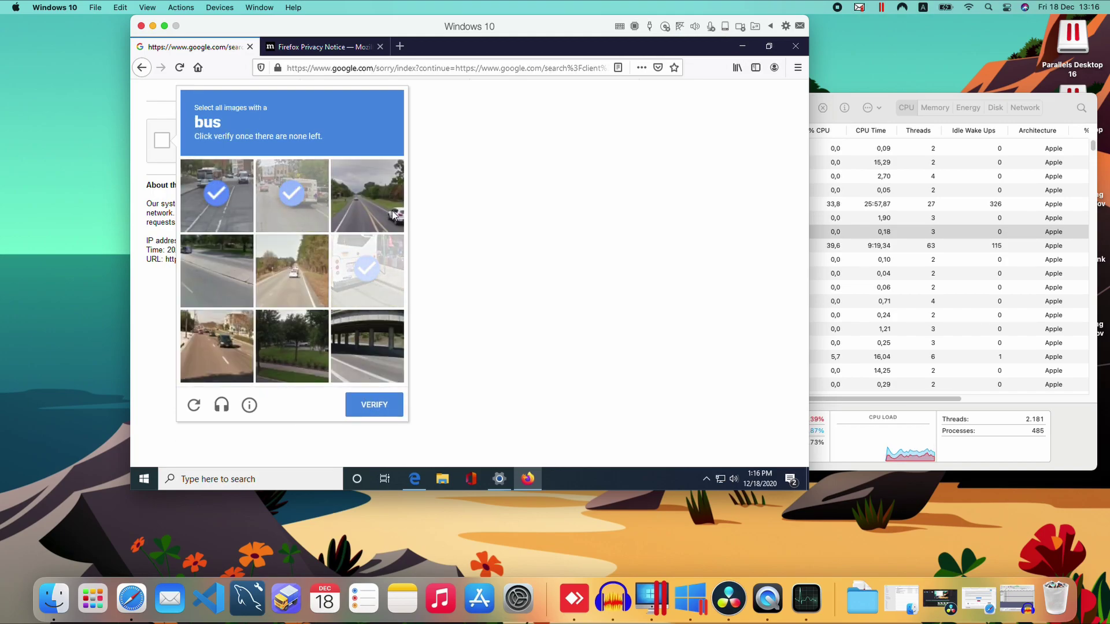
{"action": "left_click", "coordinate": [220, 197]}
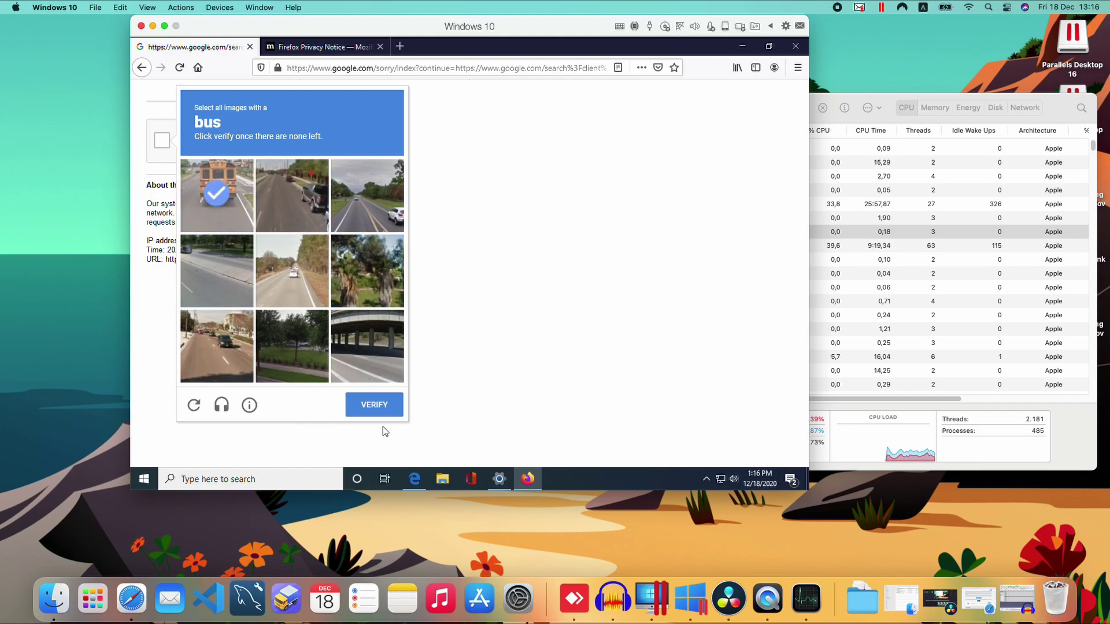
{"action": "left_click", "coordinate": [220, 207]}
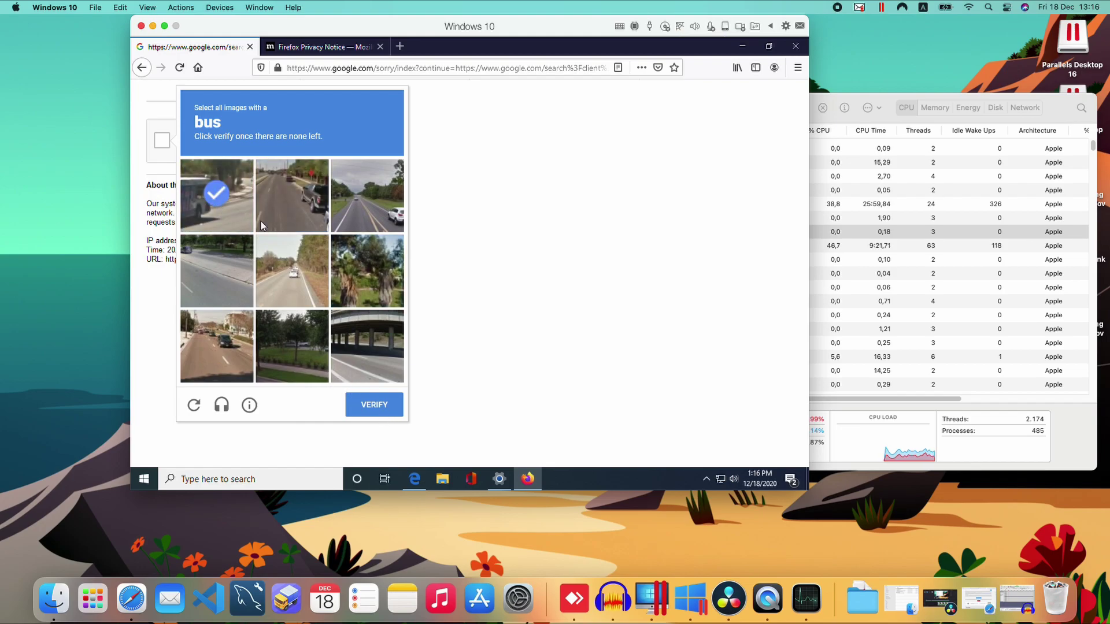
{"action": "left_click", "coordinate": [211, 211]}
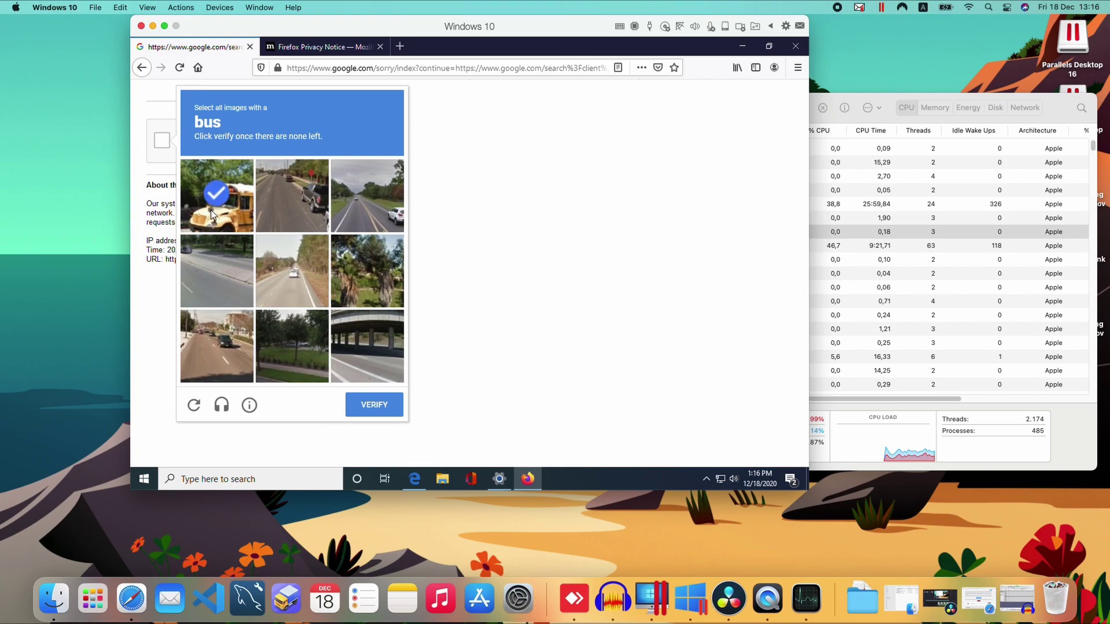
{"action": "left_click", "coordinate": [374, 405]}
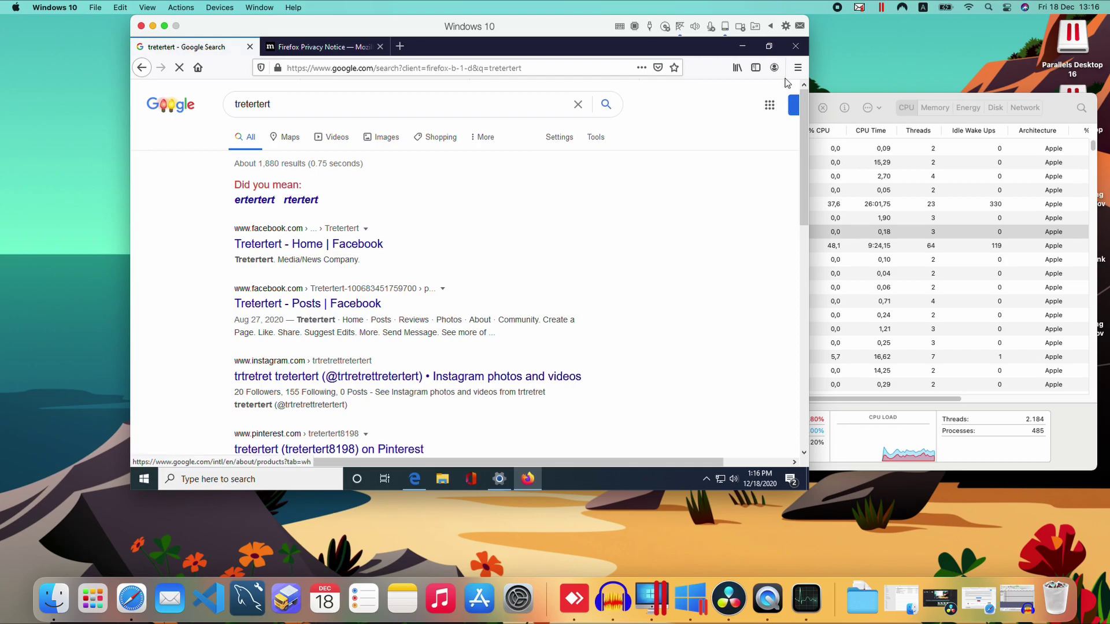
Close Firefox with both its tabs, then close Edge.
{"action": "left_click", "coordinate": [792, 49]}
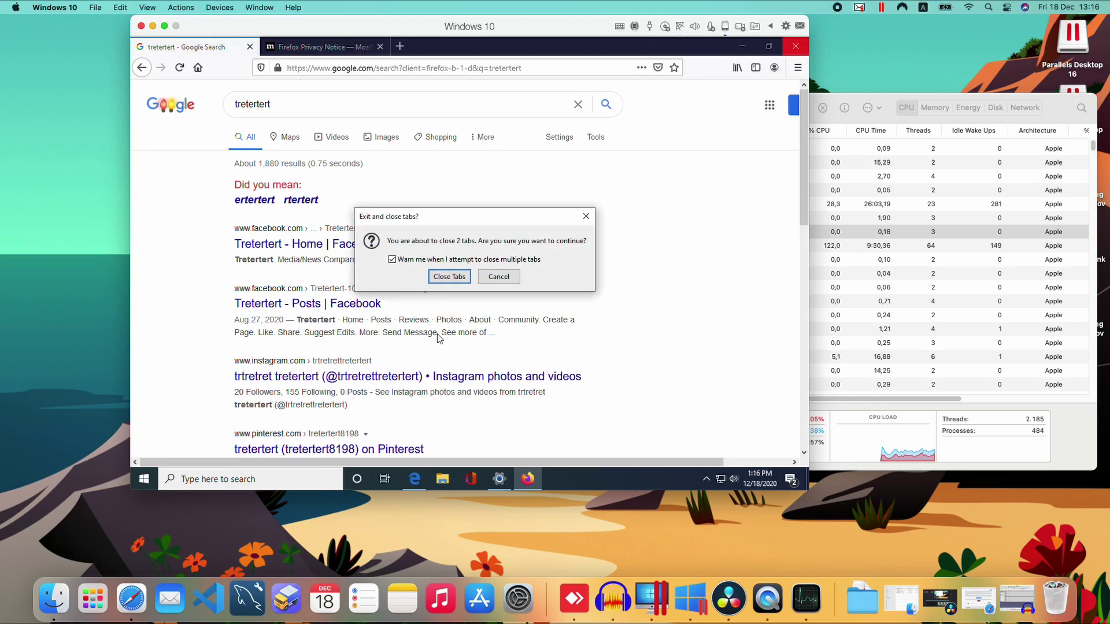
{"action": "left_click", "coordinate": [456, 276]}
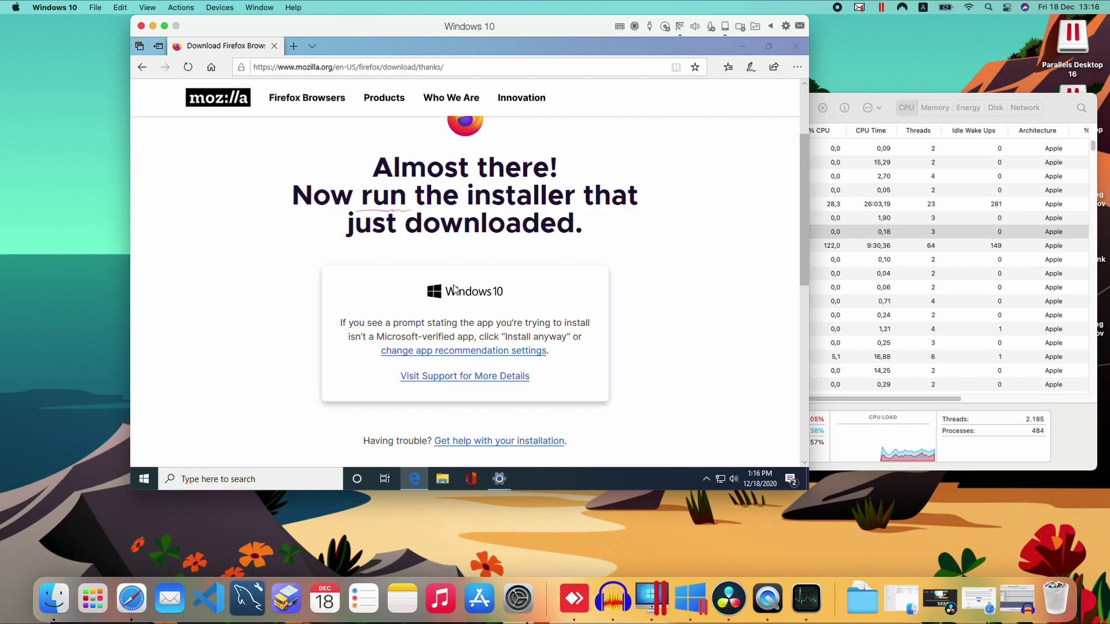
{"action": "left_click", "coordinate": [797, 46]}
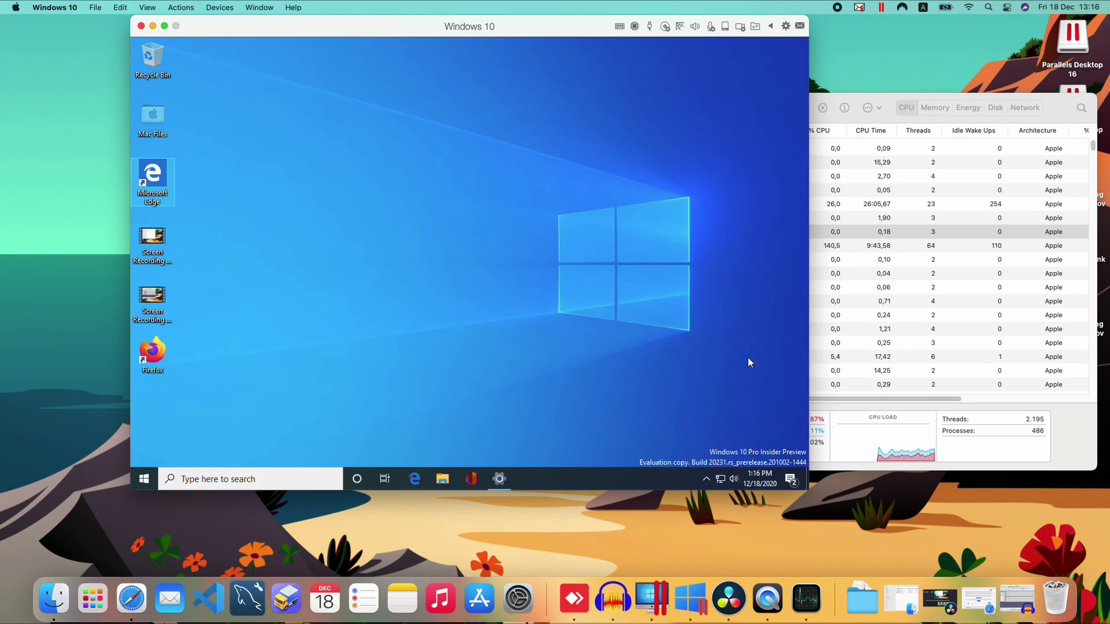
Move the Windows 10 VM window slightly right and down on the Mac desktop.
{"action": "left_click_drag", "start_coordinate": [501, 33], "coordinate": [541, 40]}
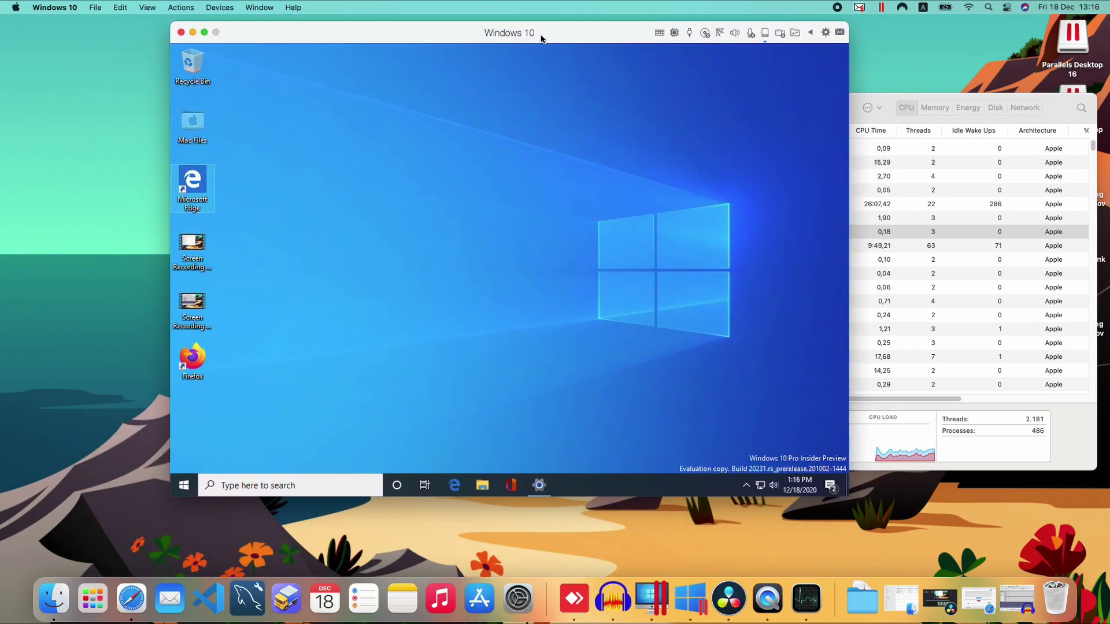